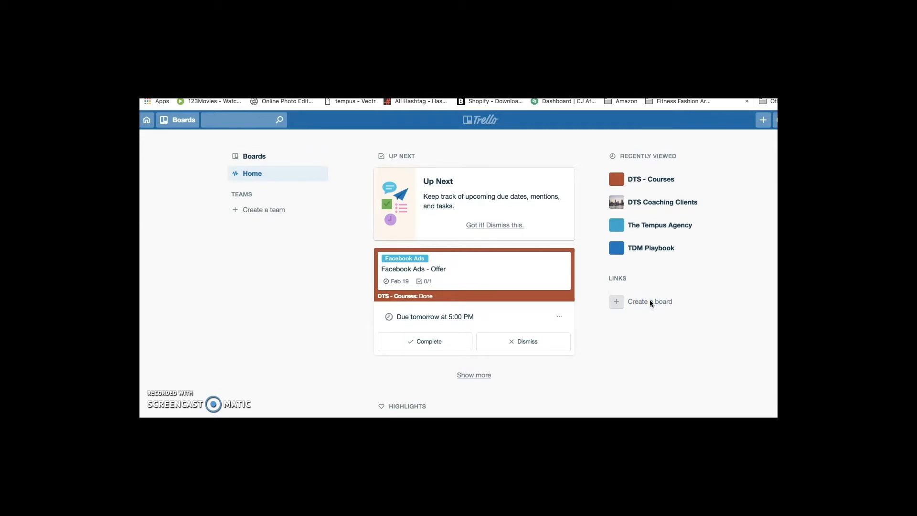
Step: Create a private board titled "Test for Video" with the plain orange background
left_click(615, 300)
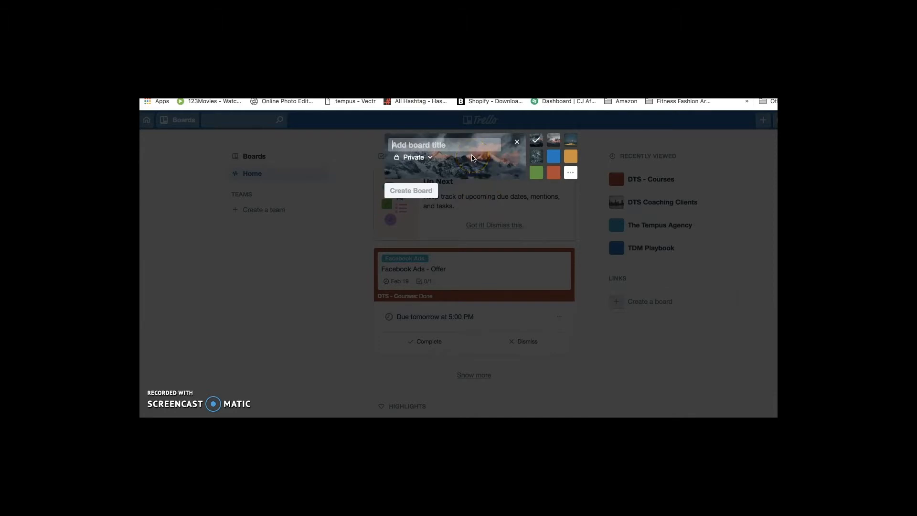
type("Test for")
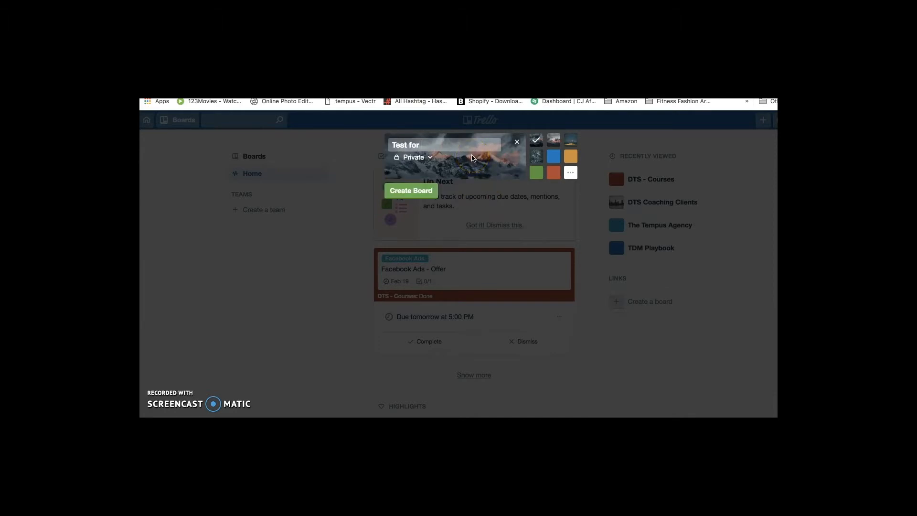
type(" Video")
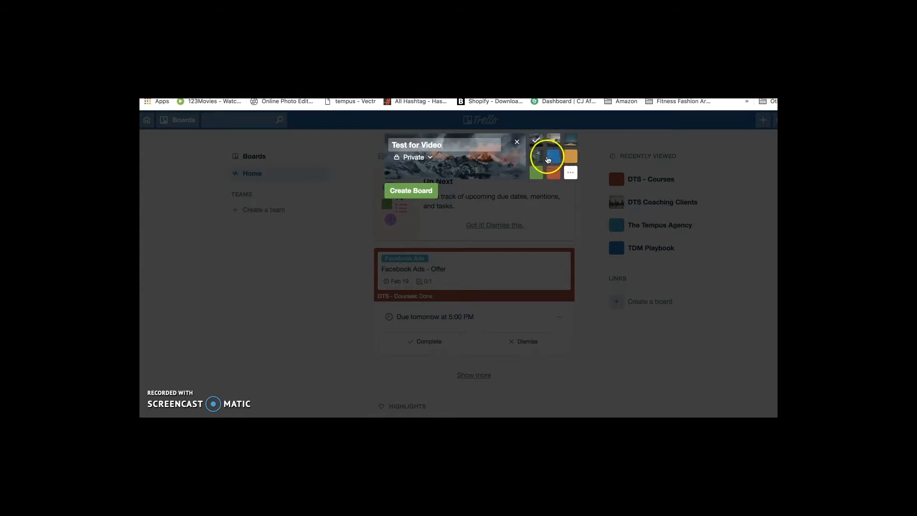
left_click(570, 156)
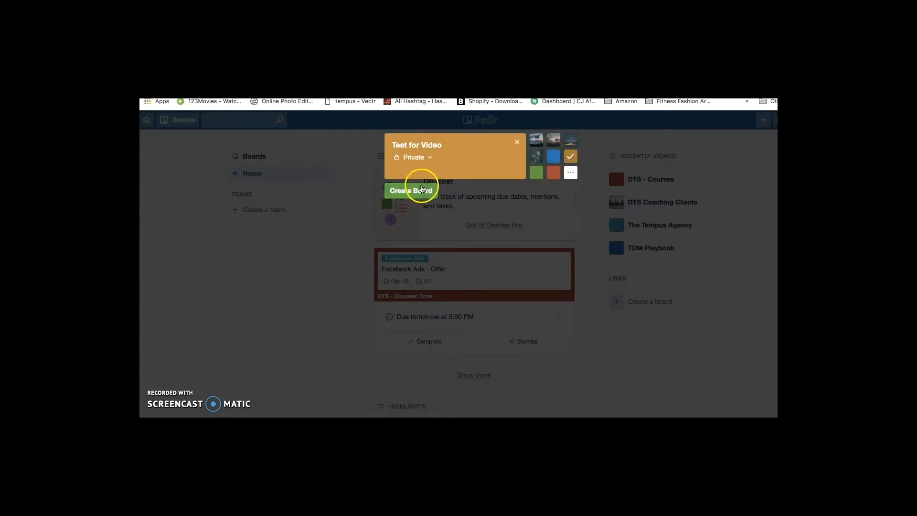
left_click(431, 156)
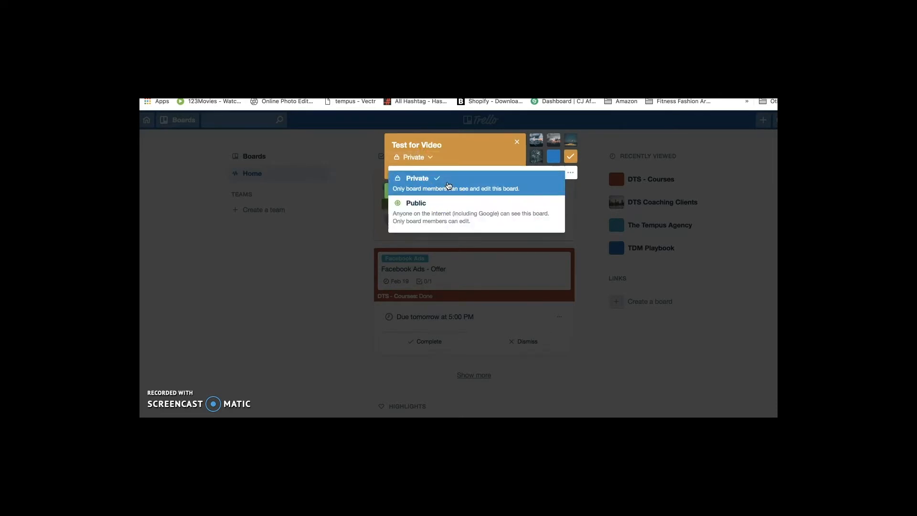
left_click(448, 186)
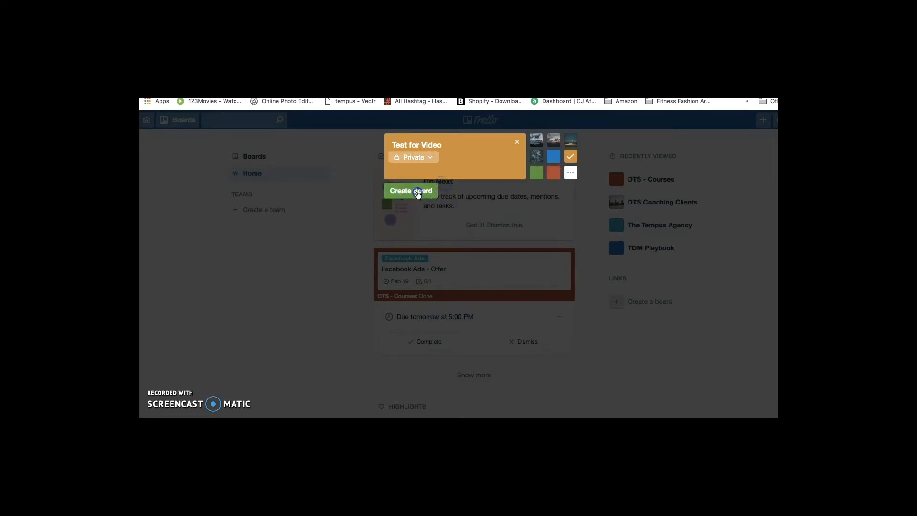
left_click(433, 190)
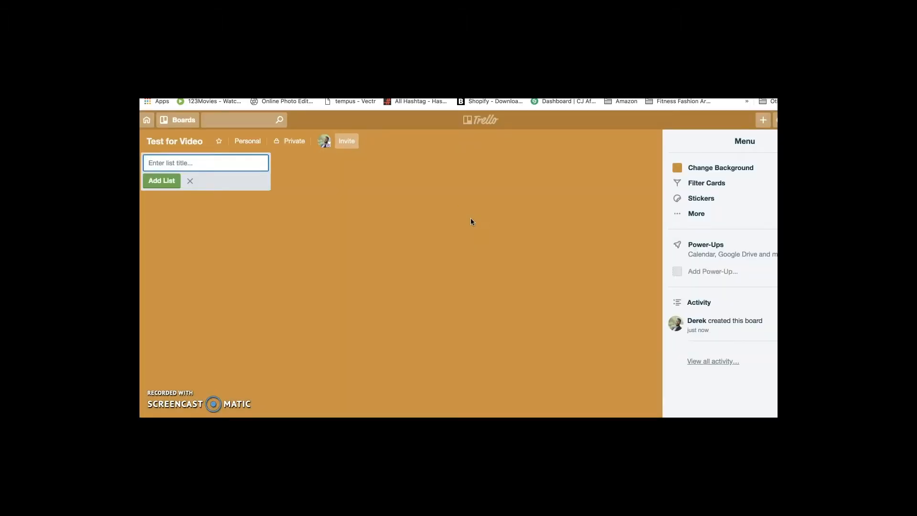
Step: Add a first list titled "Create YouTube Video" to the new board
left_click(237, 157)
type("Create")
type(" Youtuv")
type("ube Video")
left_click(203, 171)
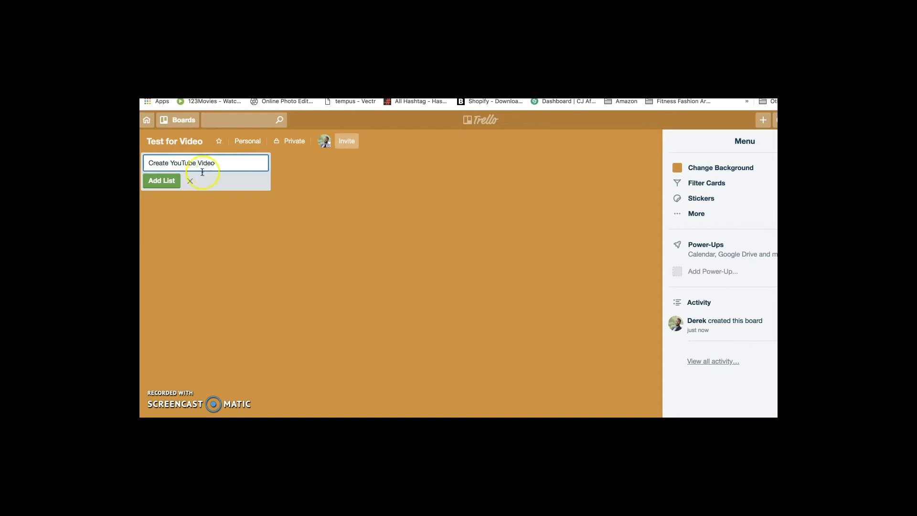
left_click(161, 181)
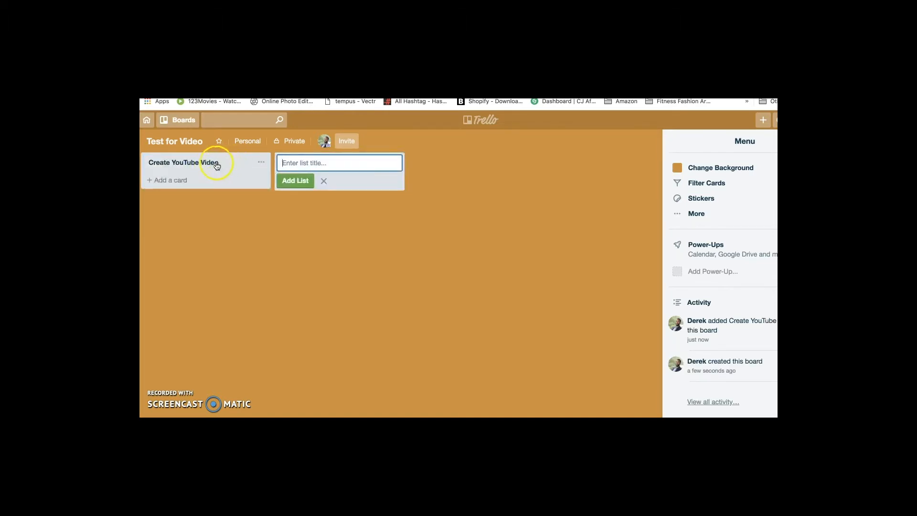
Step: Rename the "Create YouTube Video" list as "To Do"
left_click(215, 166)
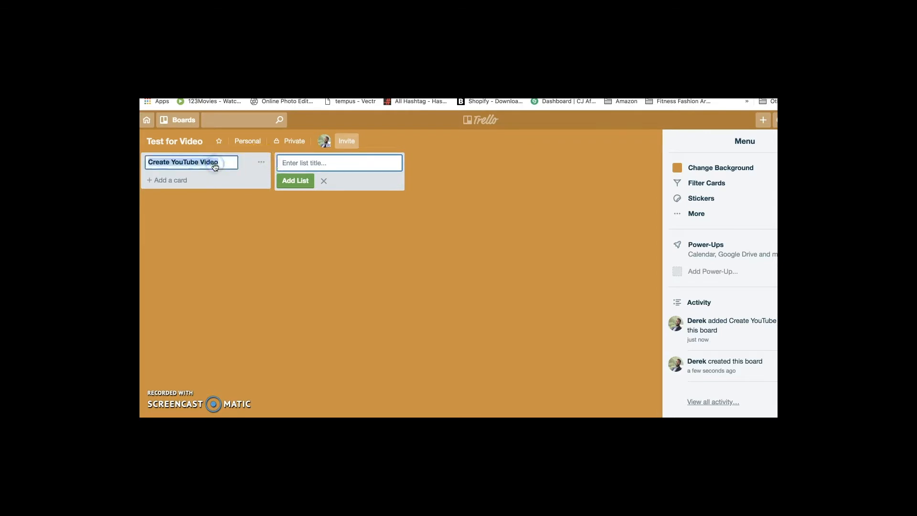
type("To")
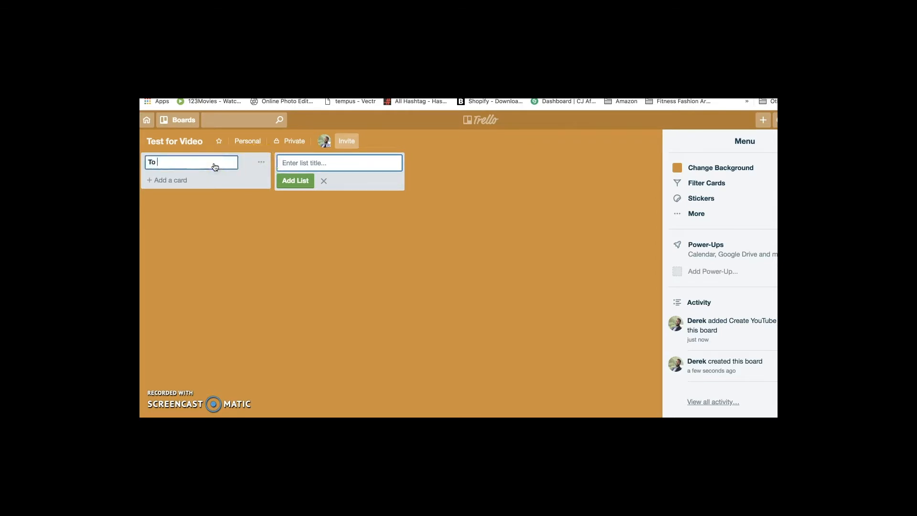
type("dDo")
Step: Add two more lists after "To Do", titled "In Progress" and "Done"
left_click(297, 162)
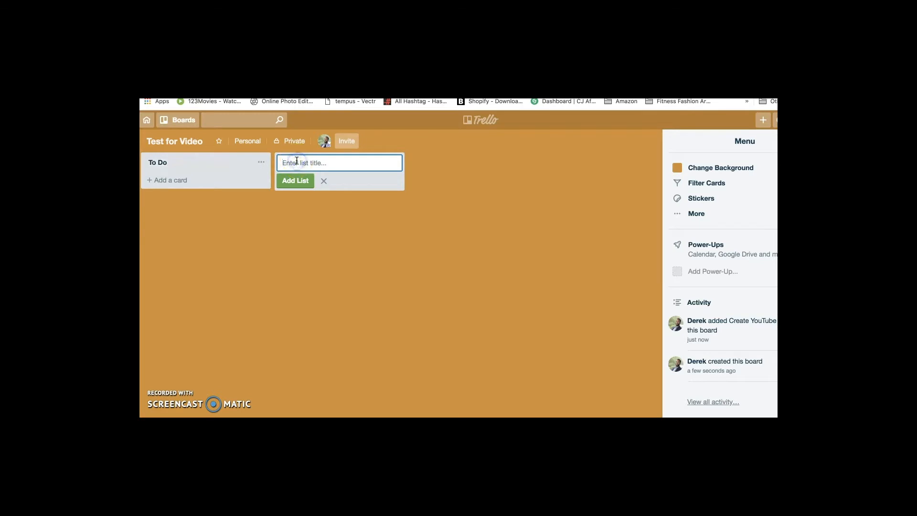
type("In Progress")
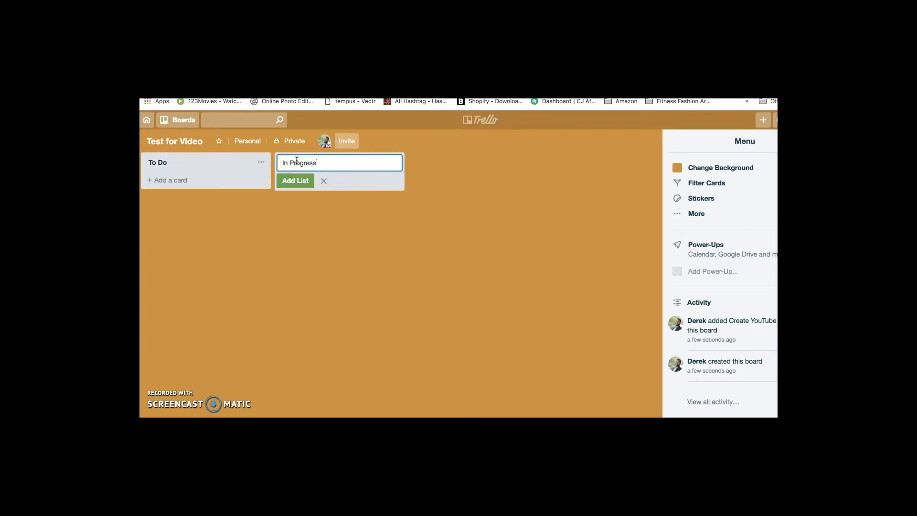
left_click(300, 180)
left_click(427, 157)
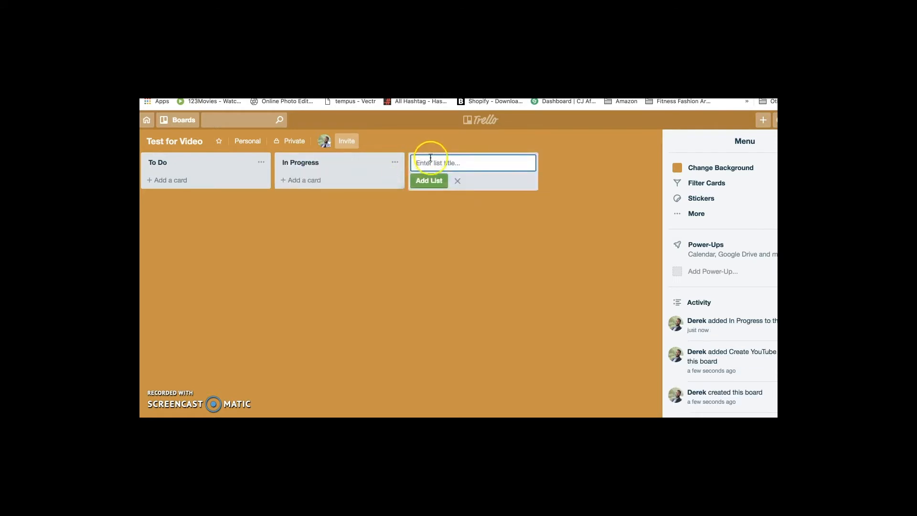
type("Done")
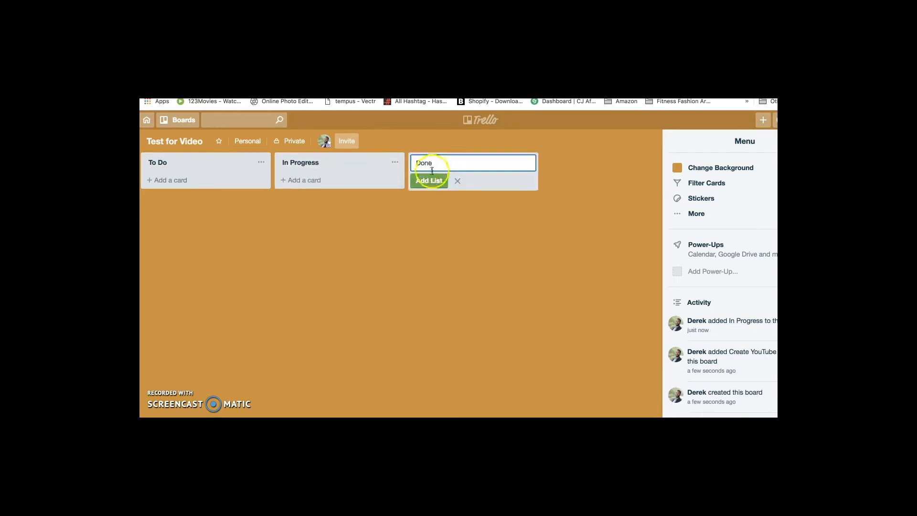
left_click(429, 181)
Step: Add a fourth list titled "On Hold", end list entry and hide the board's side menu
type("On Hold")
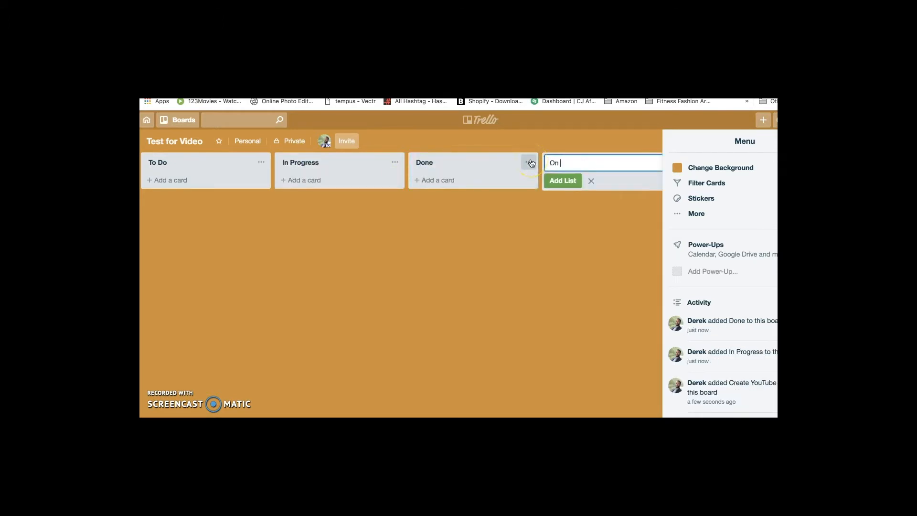
left_click(570, 199)
left_click(578, 158)
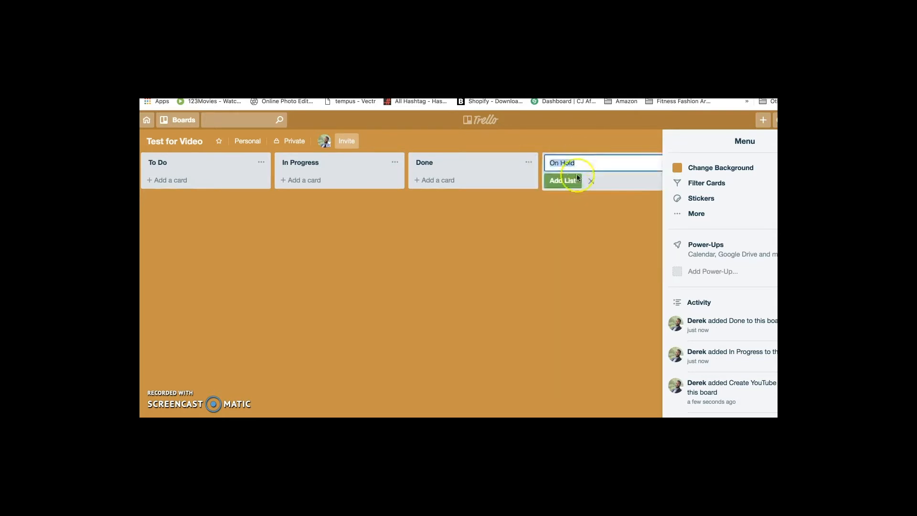
left_click(568, 182)
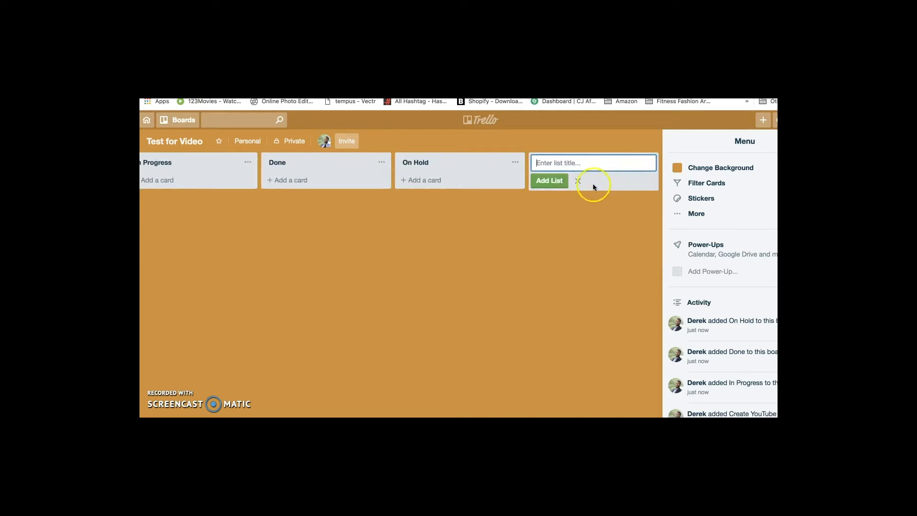
left_click(578, 180)
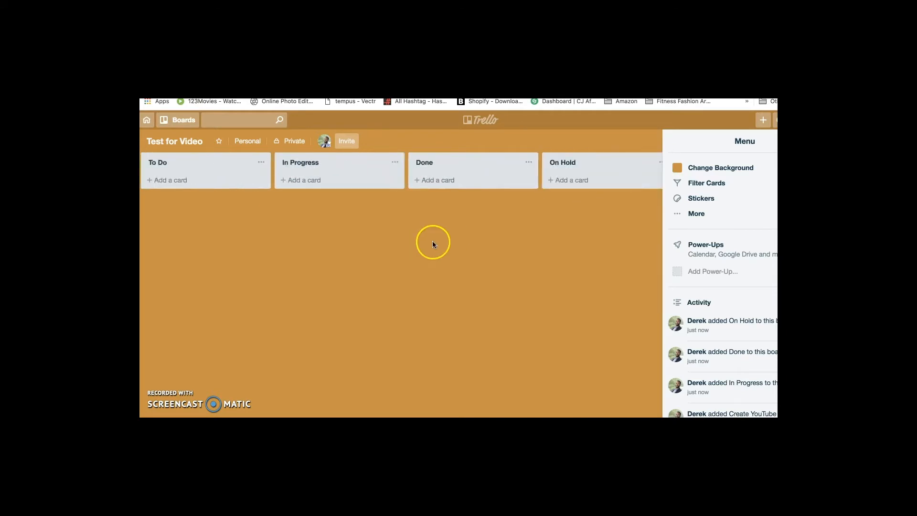
left_click(766, 141)
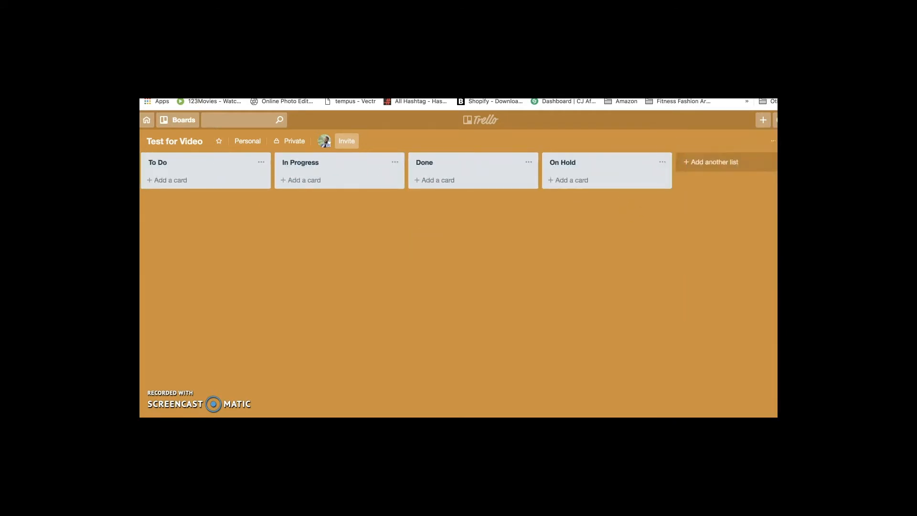
Step: Add a card titled "Create YouTube Video" to the "To Do" list
left_click(187, 185)
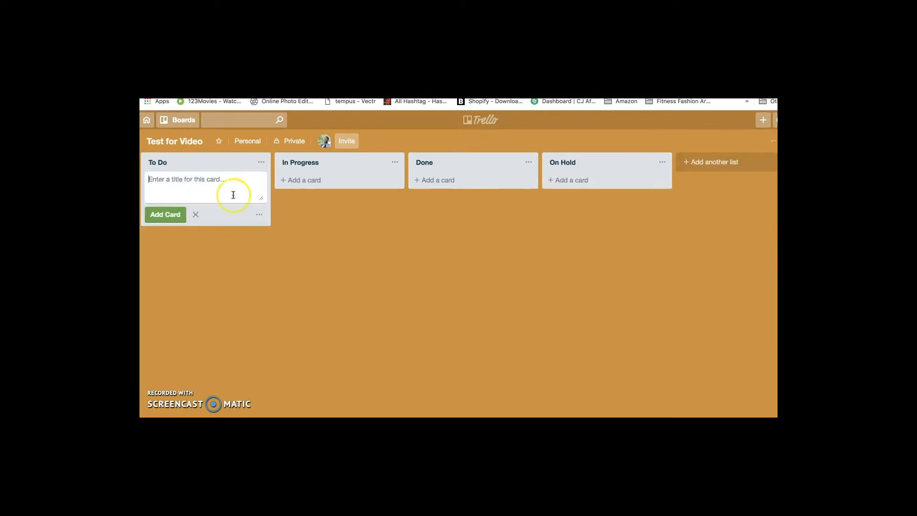
type("Create ")
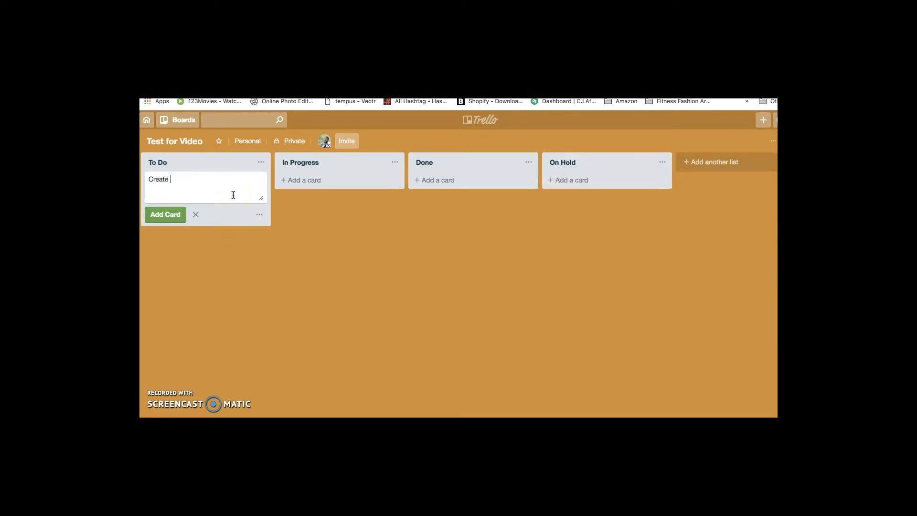
type("YouTube Video")
left_click(184, 218)
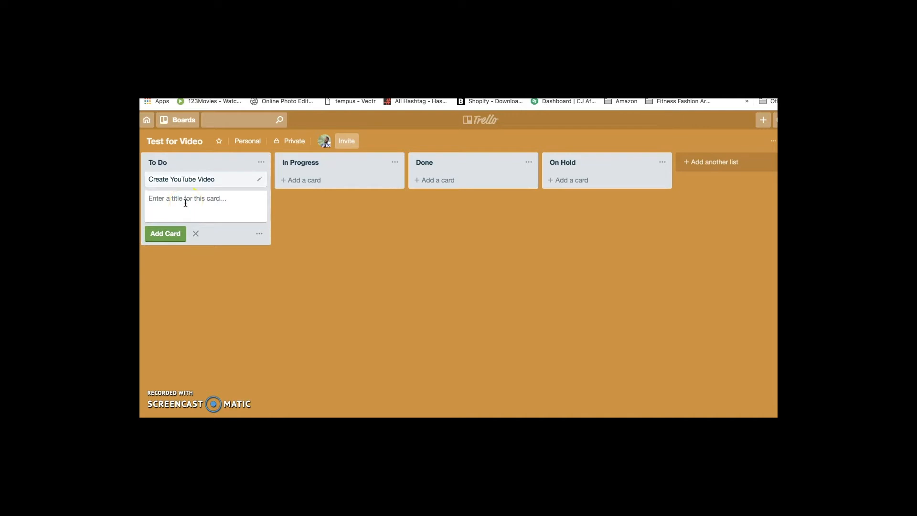
Step: Add the cards "Post to Blog" and "Create Facebook Ad" to the "To Do" list
type("Post to Blog")
left_click(163, 233)
left_click(209, 227)
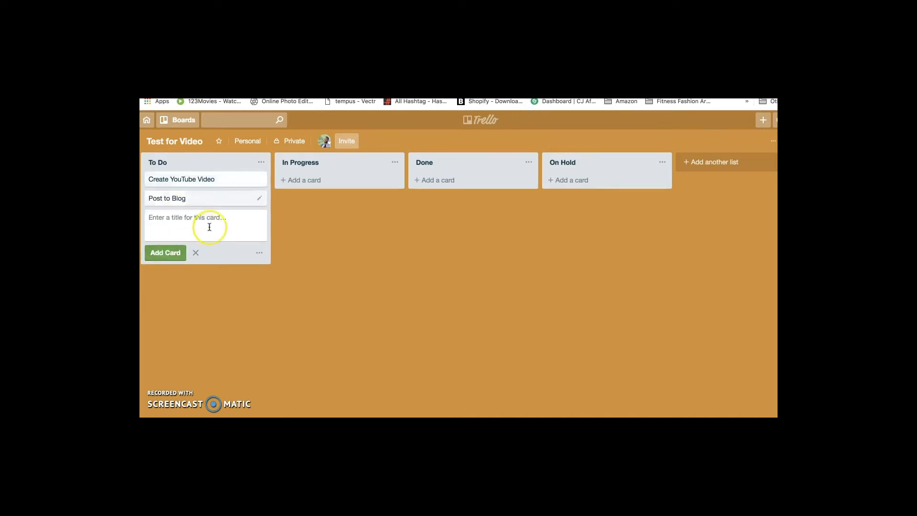
type("Create Fac")
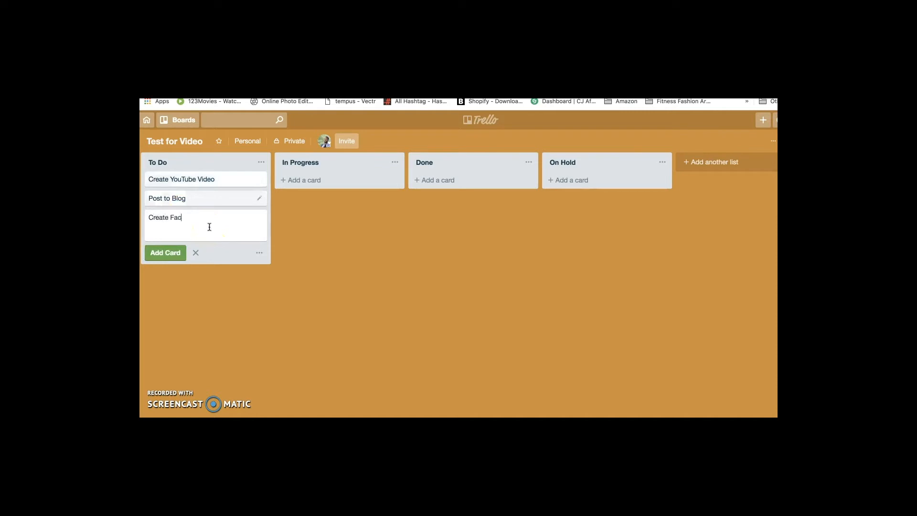
type("eoook Ad")
left_click(177, 255)
Step: Add the cards "Send Out Email" and "Add to Website" to the "To Do" list
type("S")
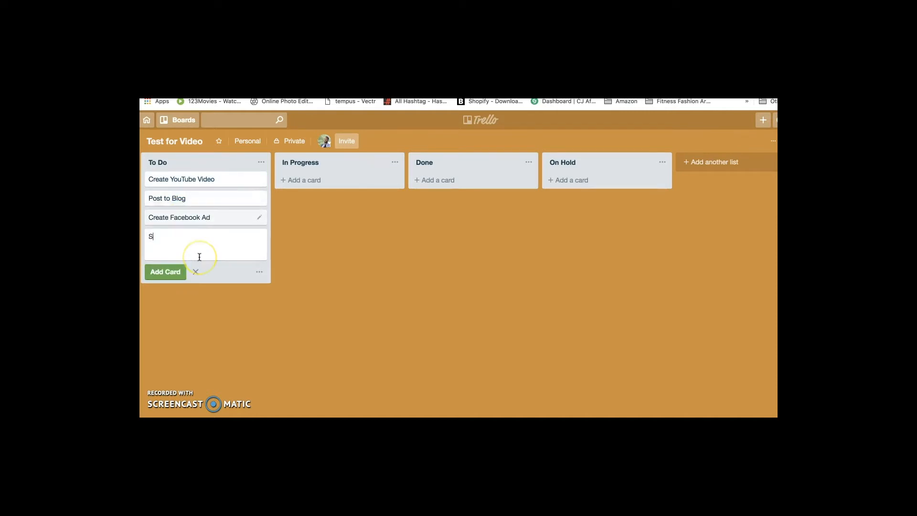
type("end Out Email")
left_click(172, 274)
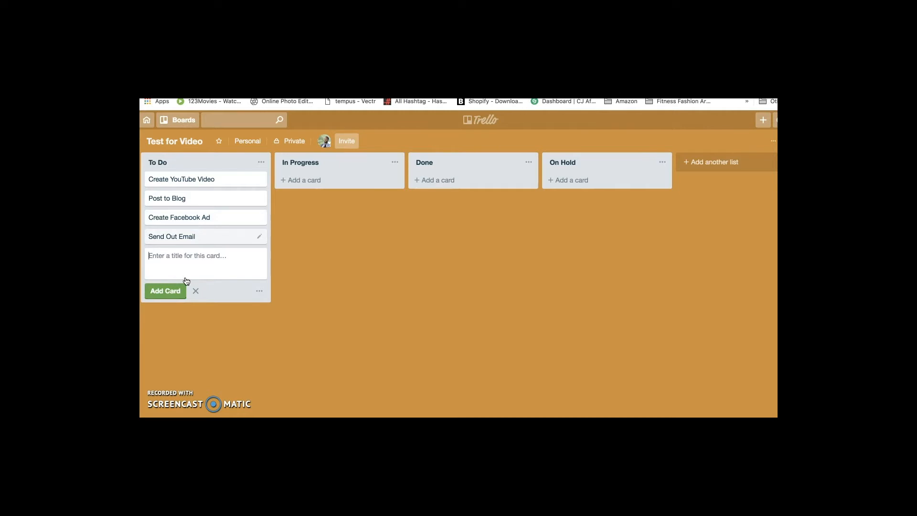
type("Add to Website")
left_click(168, 297)
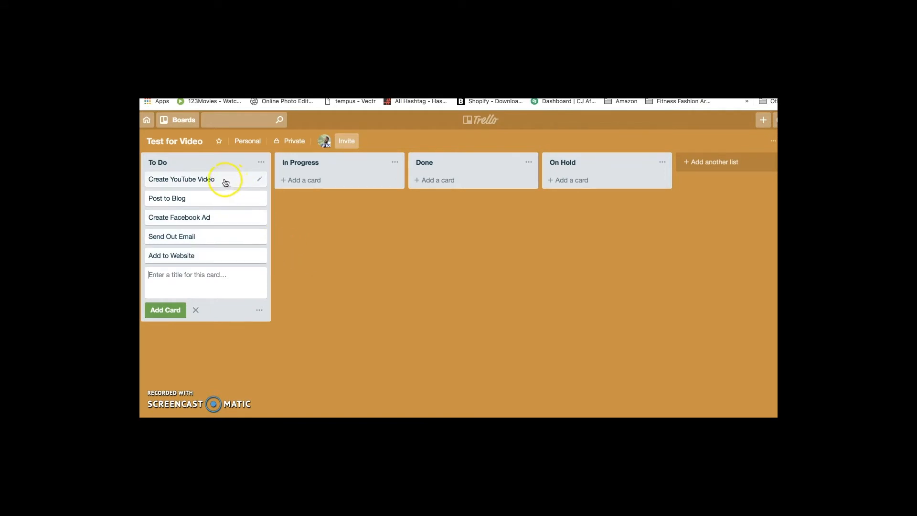
Step: Give the "Create YouTube Video" card the description "Create a YT video about Trello" and save it
left_click(209, 180)
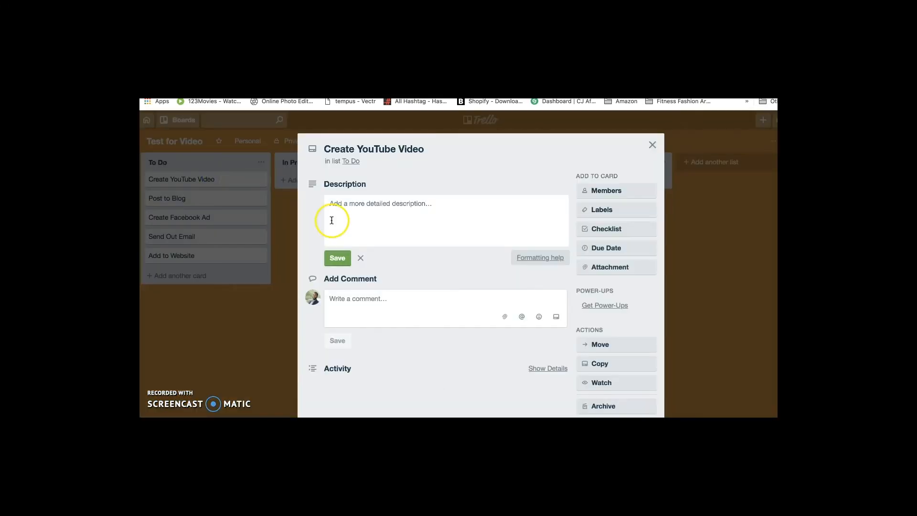
left_click(391, 204)
type("Create a YT")
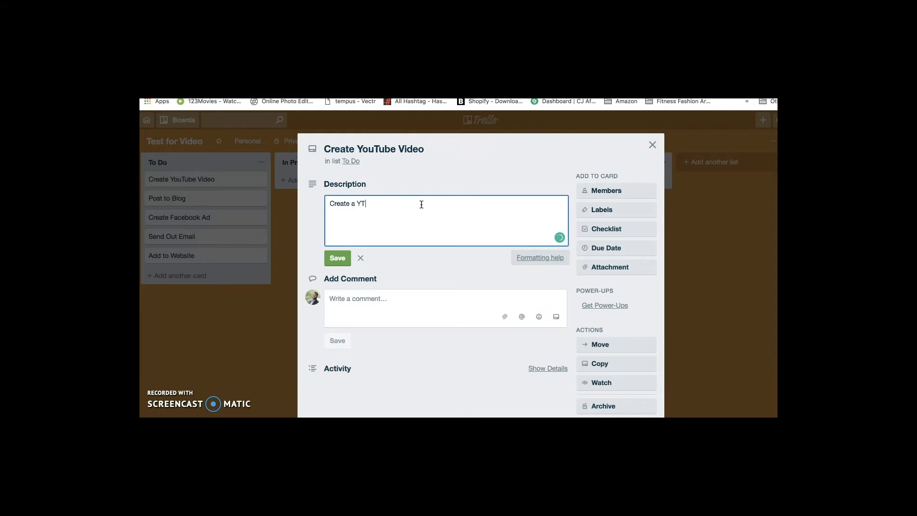
type(" video about Trello")
left_click(340, 258)
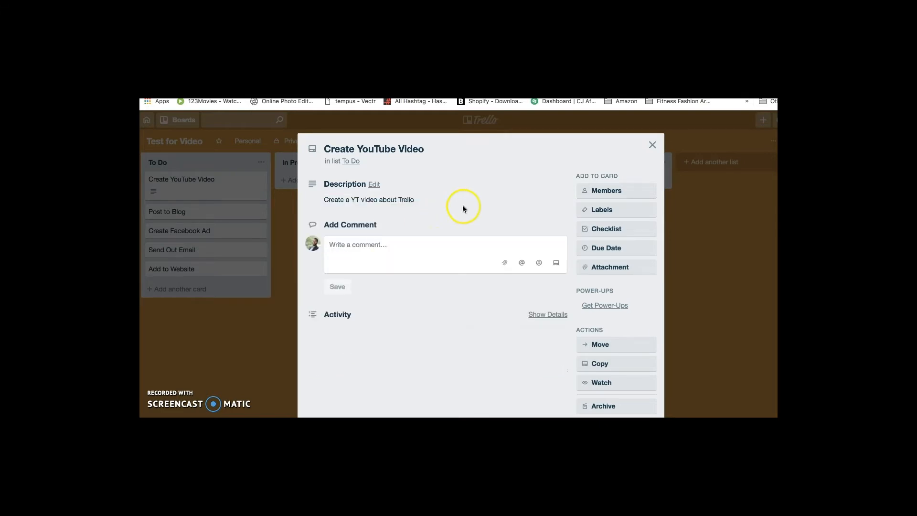
Step: Add a checklist to the "Create YouTube Video" card with the item "Set up camera"
left_click(616, 235)
left_click(617, 304)
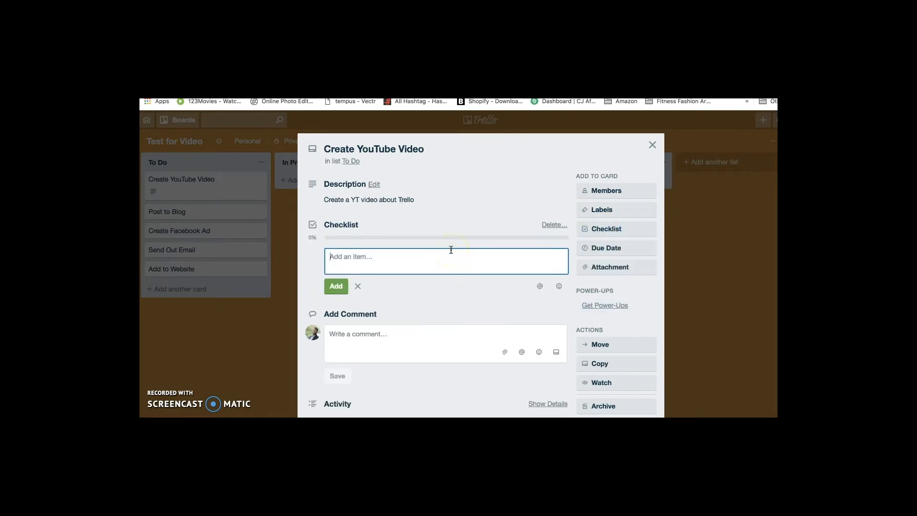
type("Set up camera")
left_click(331, 291)
Step: Add a second checklist item, "set up lighting", to the "Create YouTube Video" card
type("se")
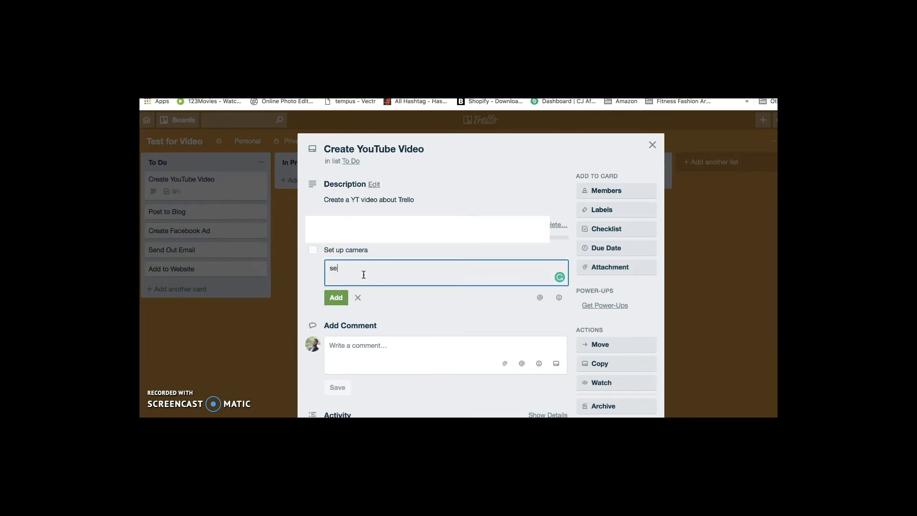
type("t up light")
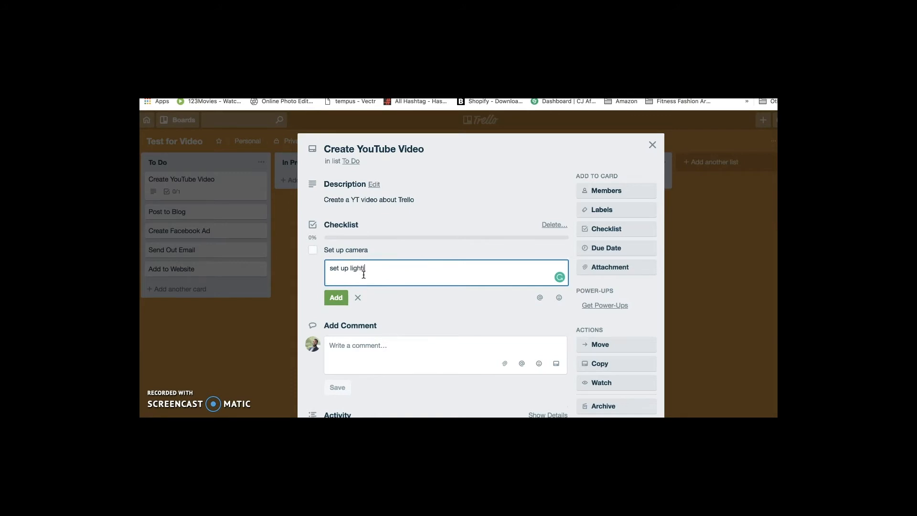
type("ing")
left_click(334, 296)
left_click(363, 281)
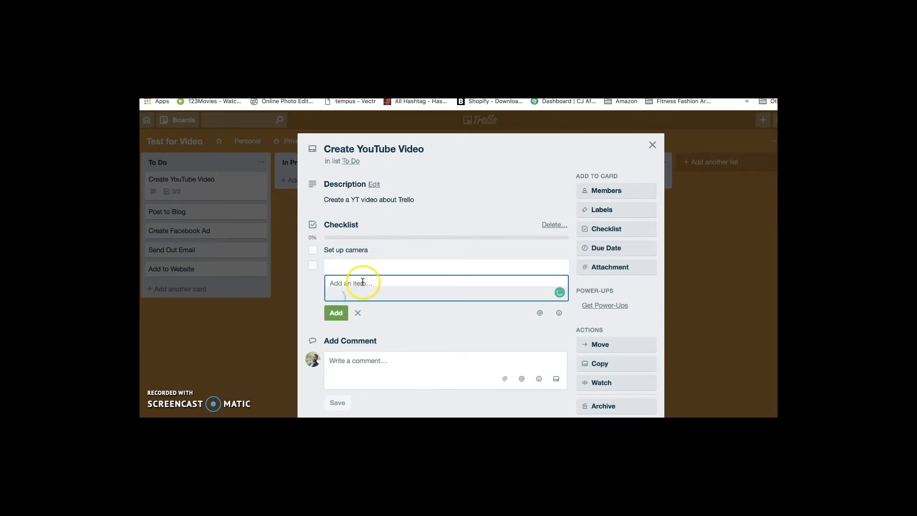
Step: Add a third checklist item, "use phone for backup", to the "Create YouTube Video" card
type("us")
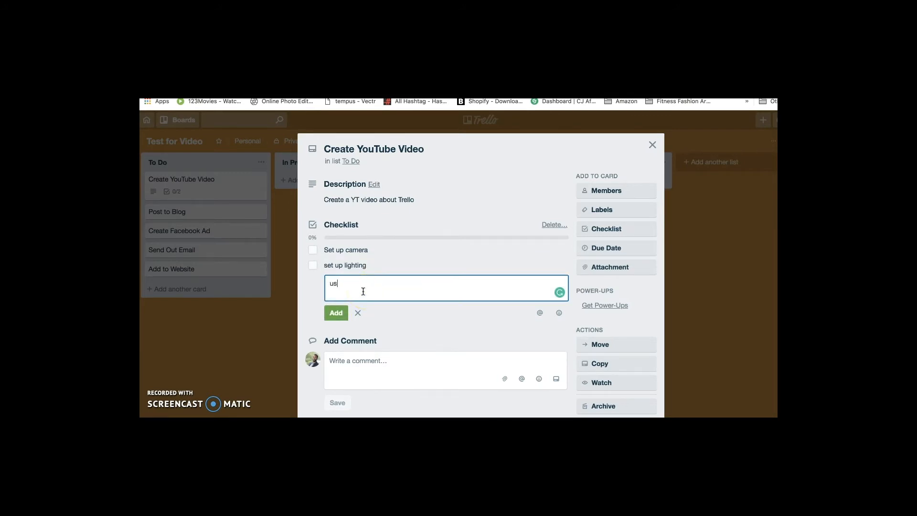
key("BackSpace")
key("BackSpace")
type("us")
key("BackSpace")
key("BackSpace")
type("use phone for backup")
left_click(336, 313)
Step: Set the due date of the "Create YouTube Video" card to 2/19/2019 at 5:00 PM and save it
left_click(606, 248)
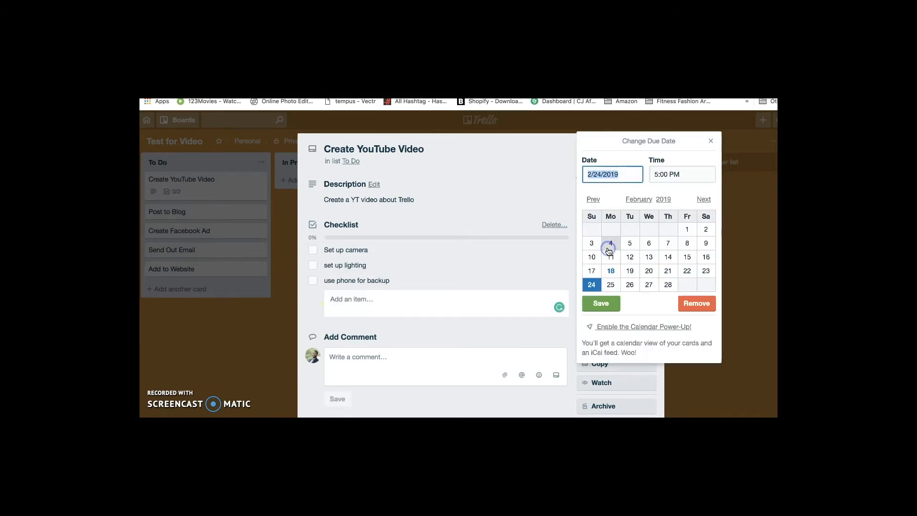
left_click(629, 270)
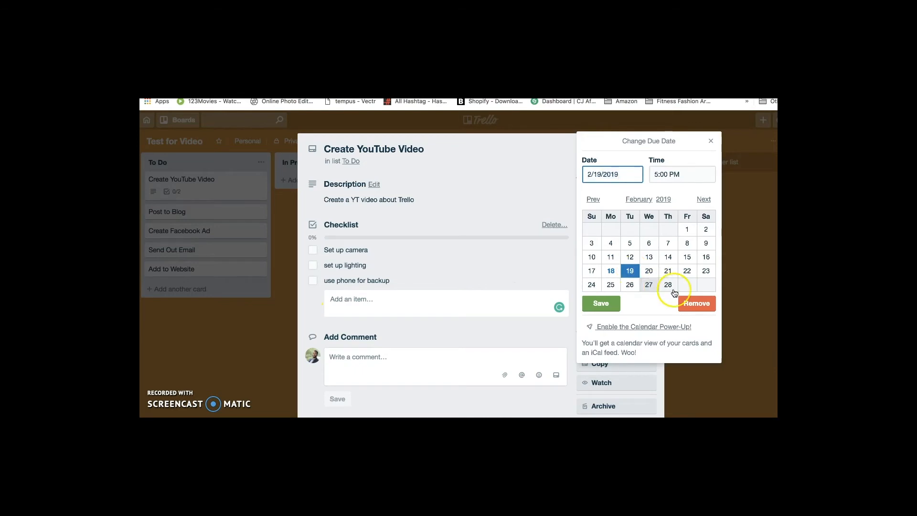
left_click(600, 304)
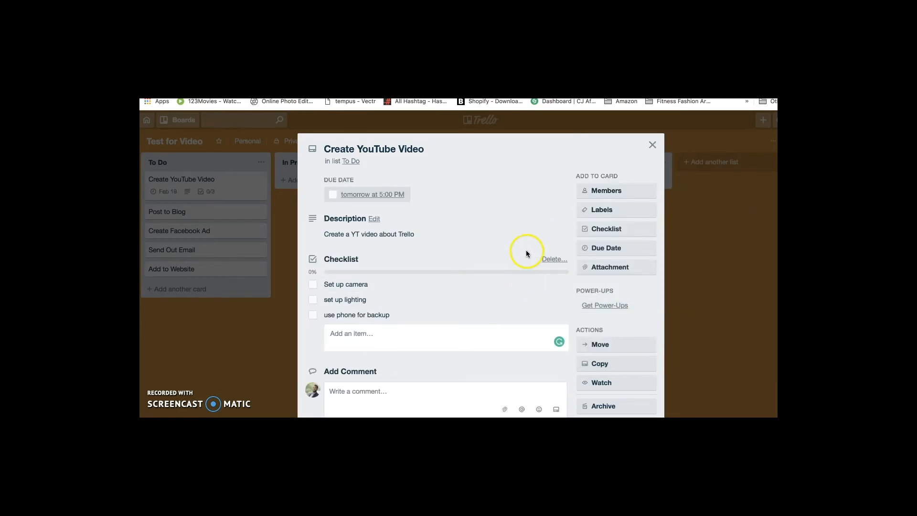
scroll(485, 334, "down", 2)
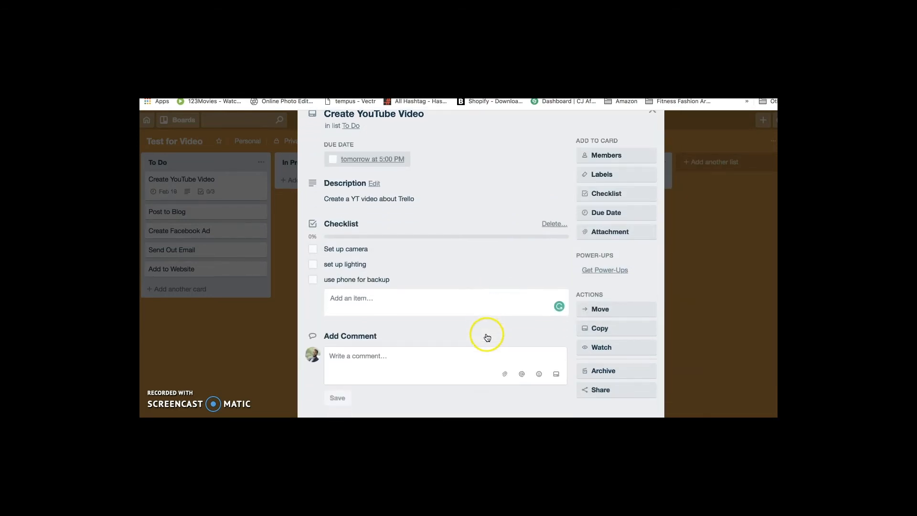
scroll(464, 368, "down", 2)
scroll(463, 368, "up", 4)
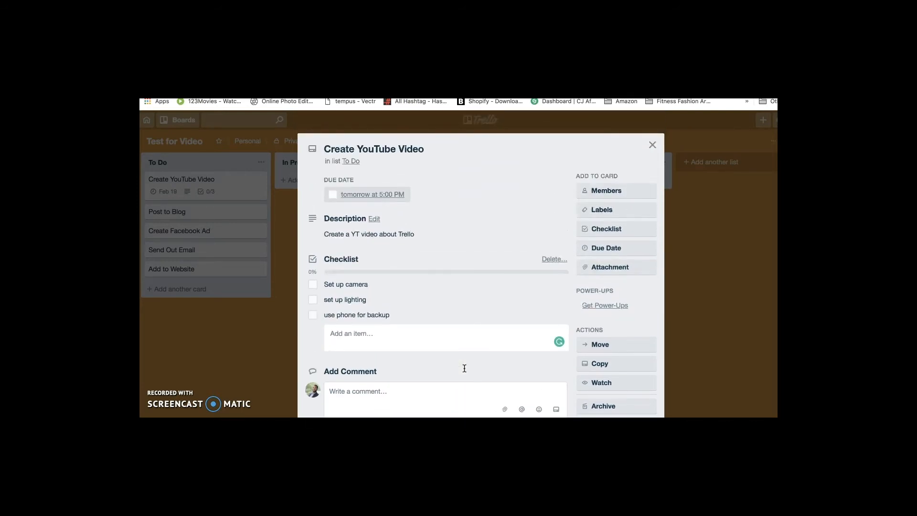
Step: Apply the blue label to the "Create YouTube Video" card and name that label "Social Media"
left_click(611, 210)
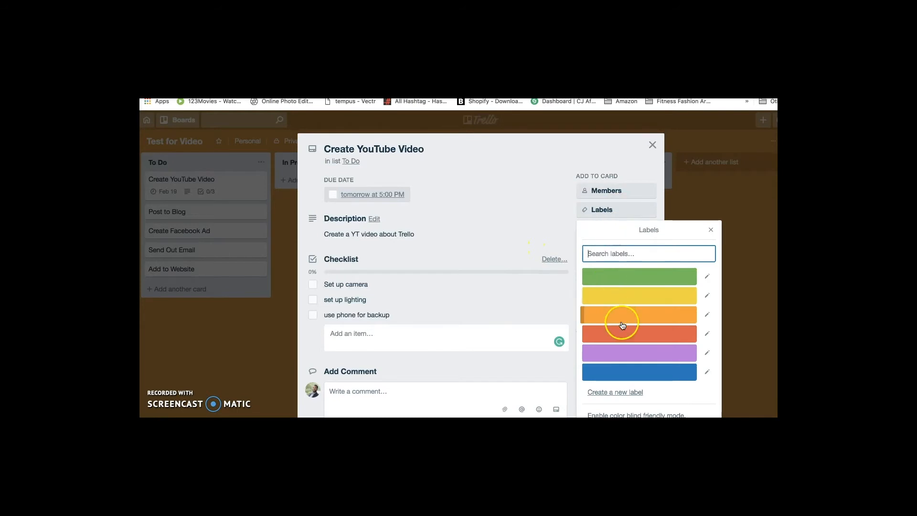
left_click(615, 377)
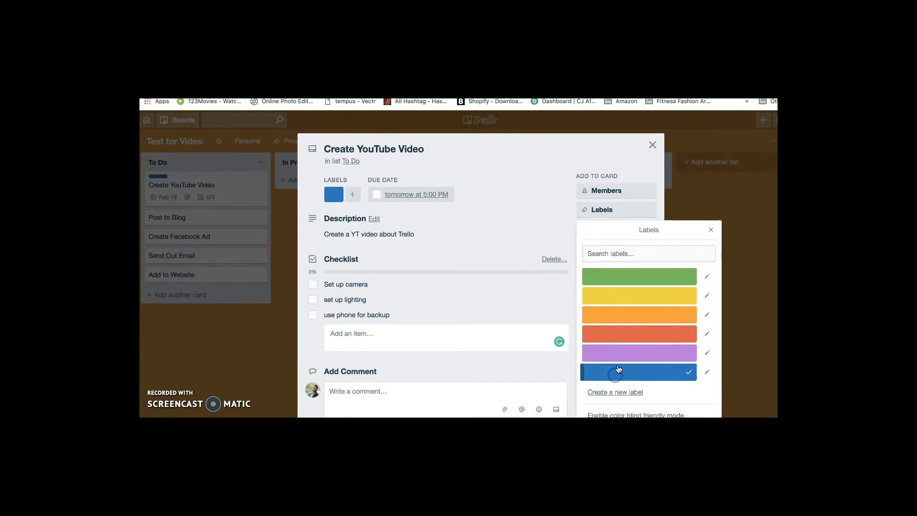
left_click(704, 373)
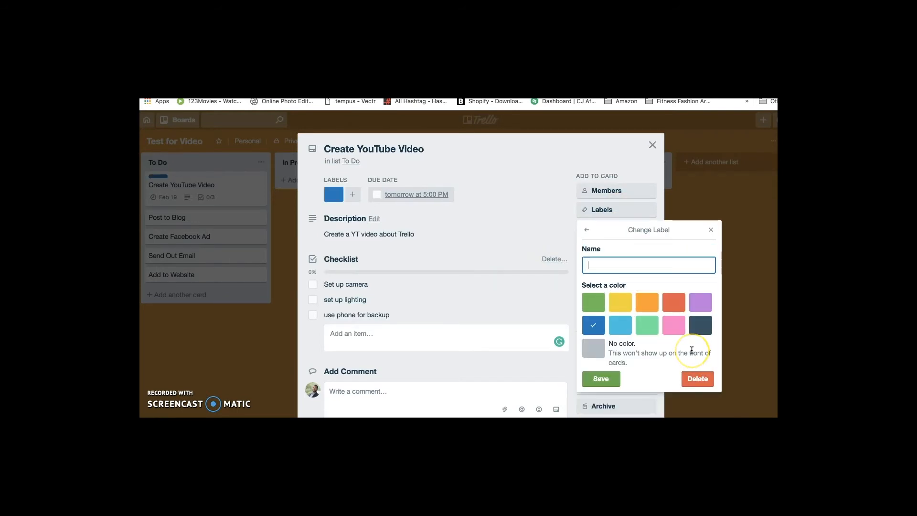
type("Social Media")
left_click(605, 378)
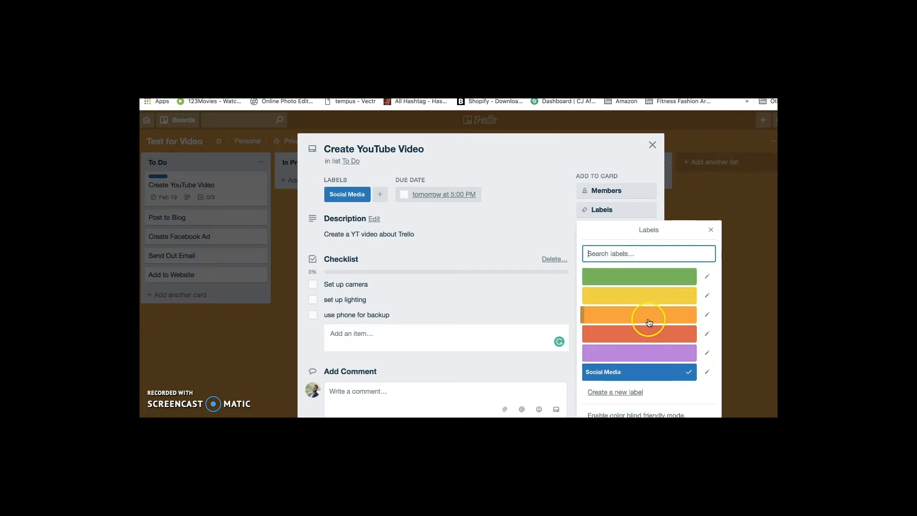
Step: Apply the red label to the "Create YouTube Video" card and name that label "YouTube"
left_click(689, 333)
left_click(706, 333)
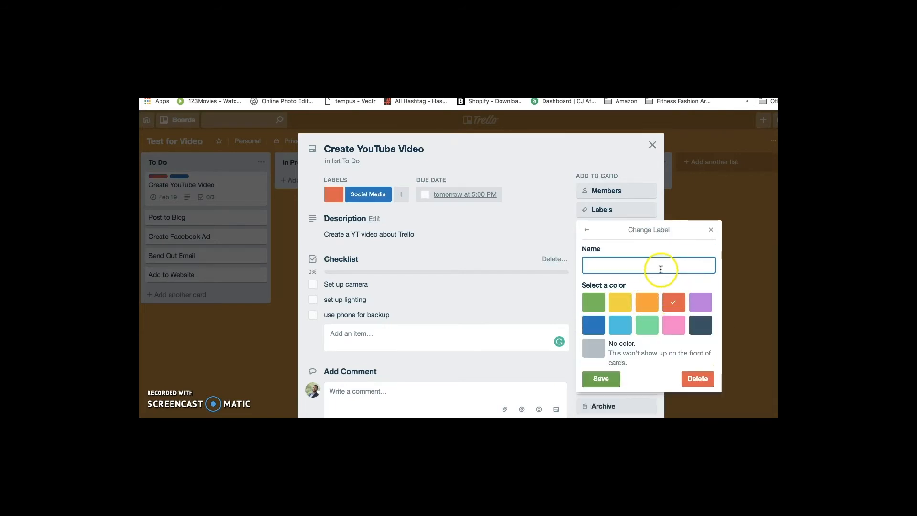
type("YouTube")
left_click(600, 378)
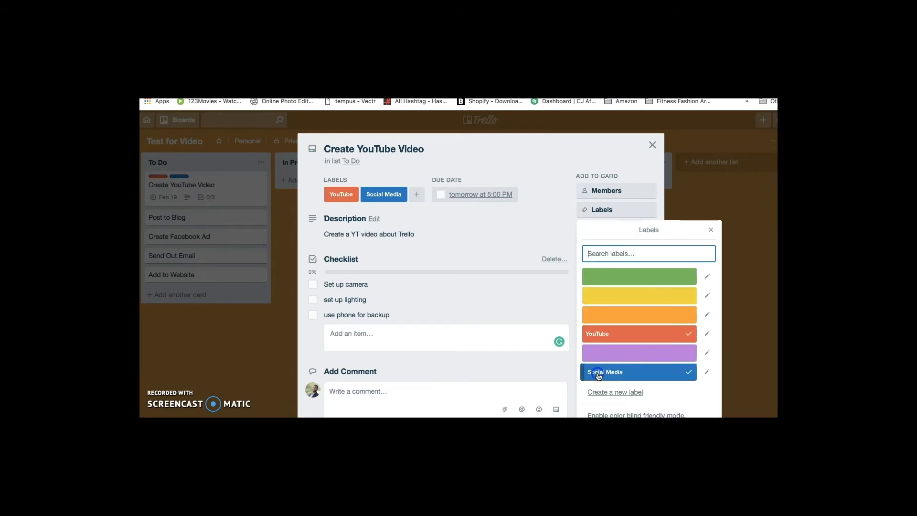
Step: Name the green label "Google" and the orange label "Website" without applying them to the card
left_click(706, 276)
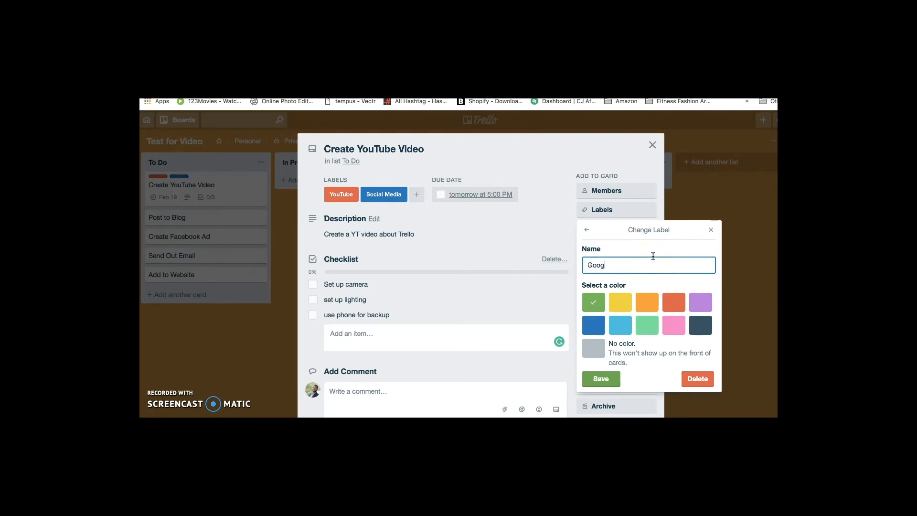
type("Google")
left_click(601, 378)
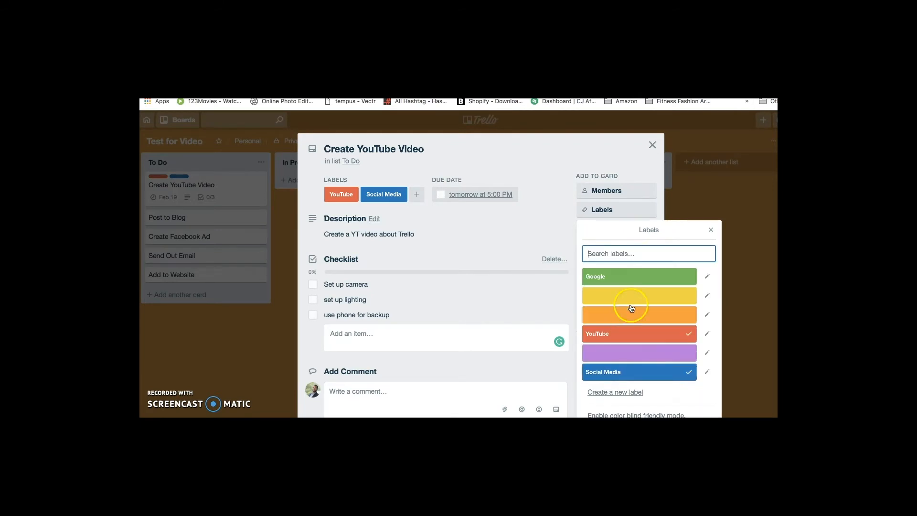
left_click(707, 314)
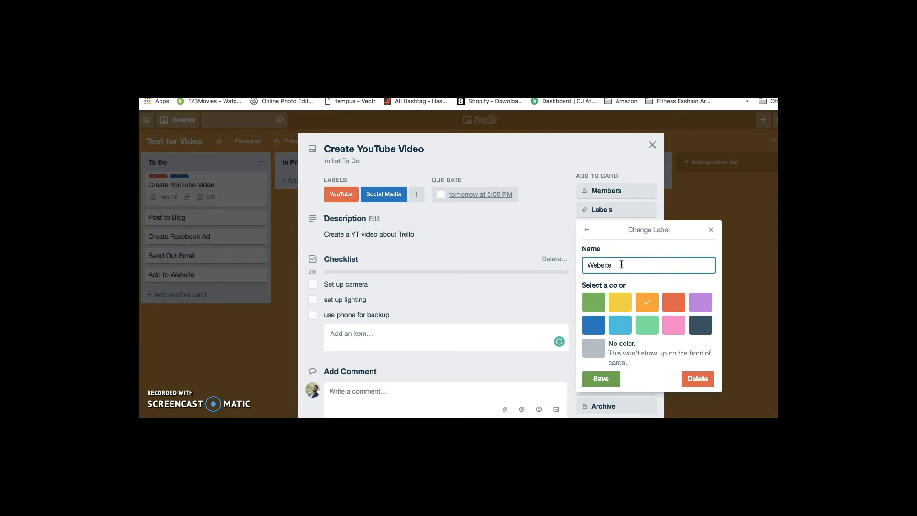
left_click(603, 378)
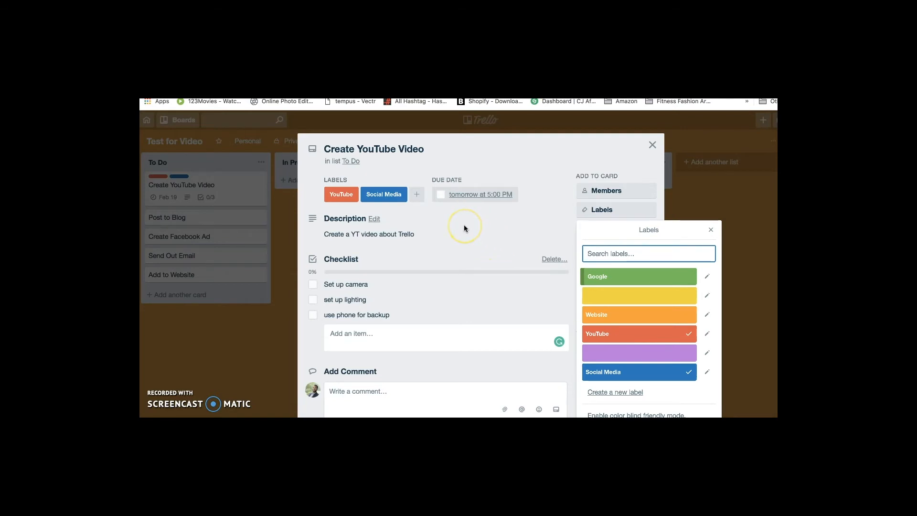
Step: Remove the "Social Media" label from the "Create YouTube Video" card and close the card
left_click(432, 215)
left_click(387, 193)
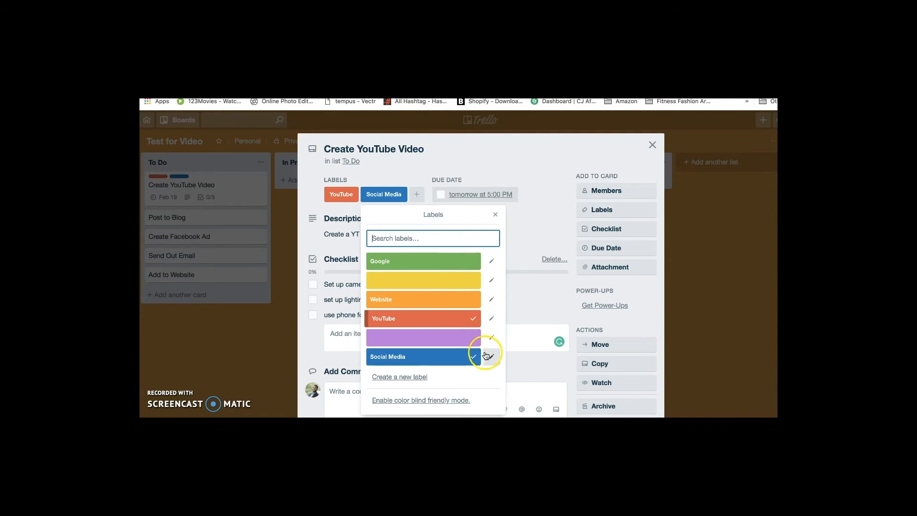
left_click(472, 356)
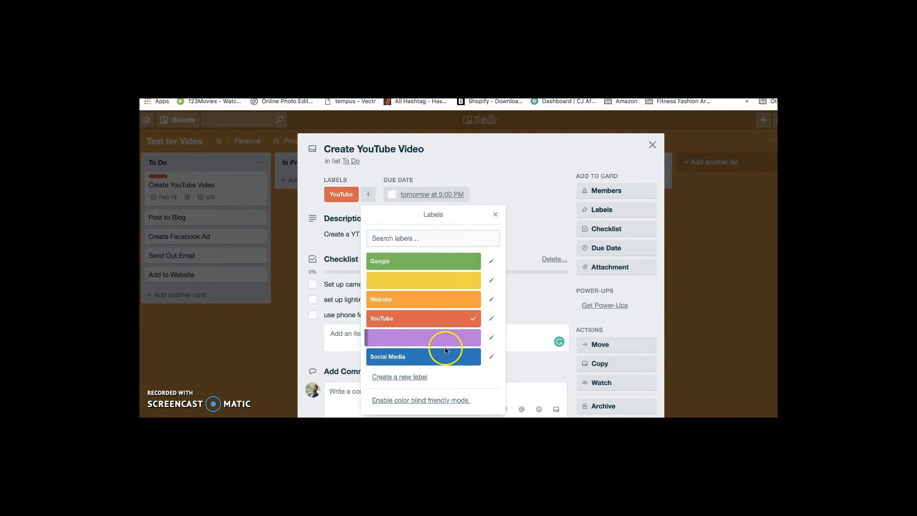
left_click(495, 213)
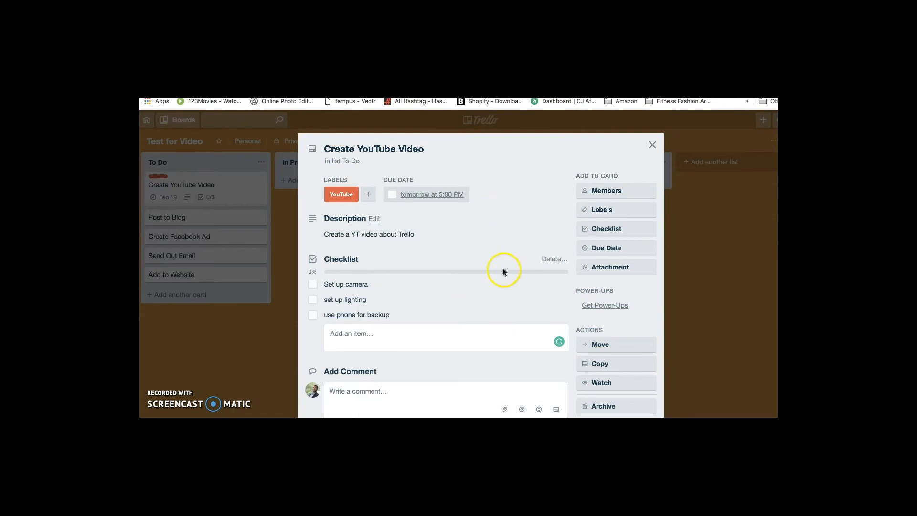
scroll(503, 268, "down", 3)
scroll(559, 170, "up", 3)
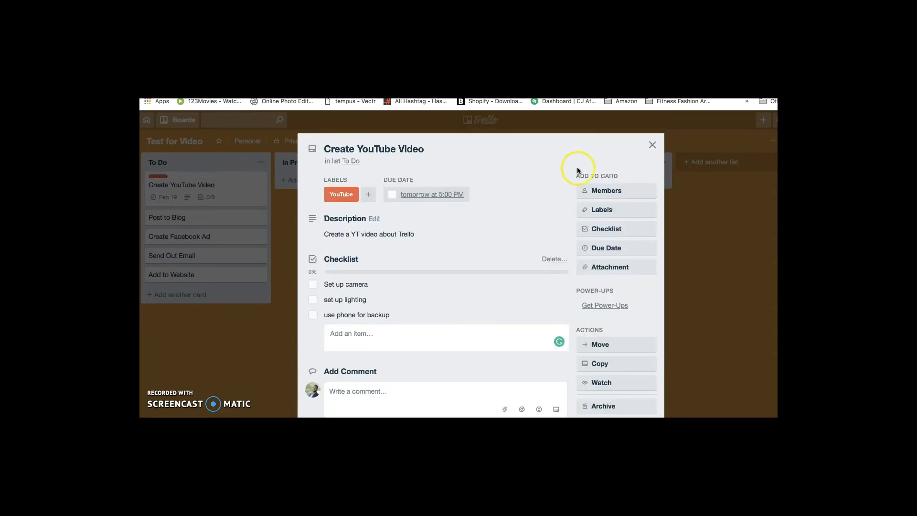
left_click(651, 143)
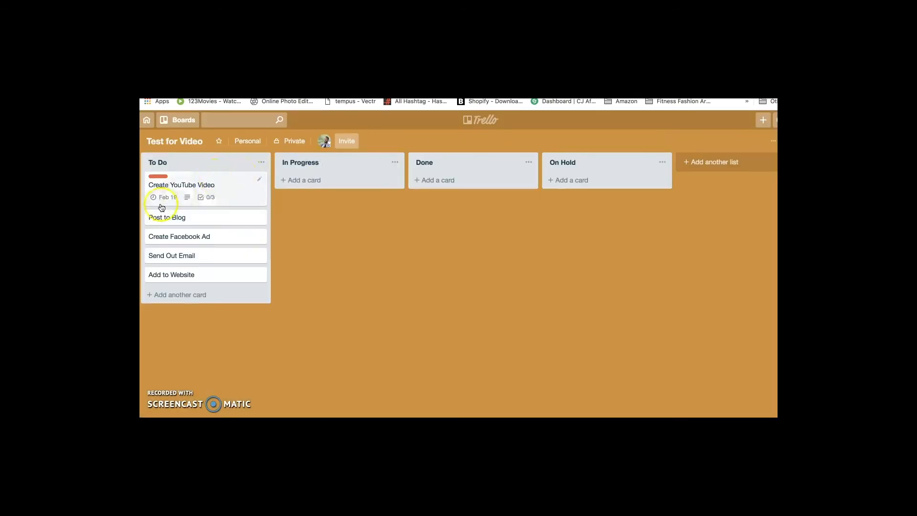
Step: Apply the orange "Website" label to the "Post to Blog" card and close the card
left_click(211, 222)
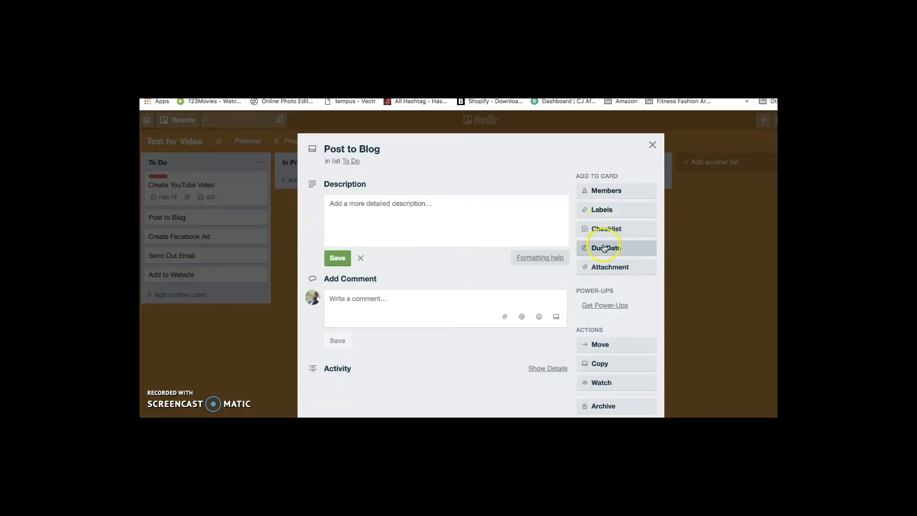
left_click(601, 210)
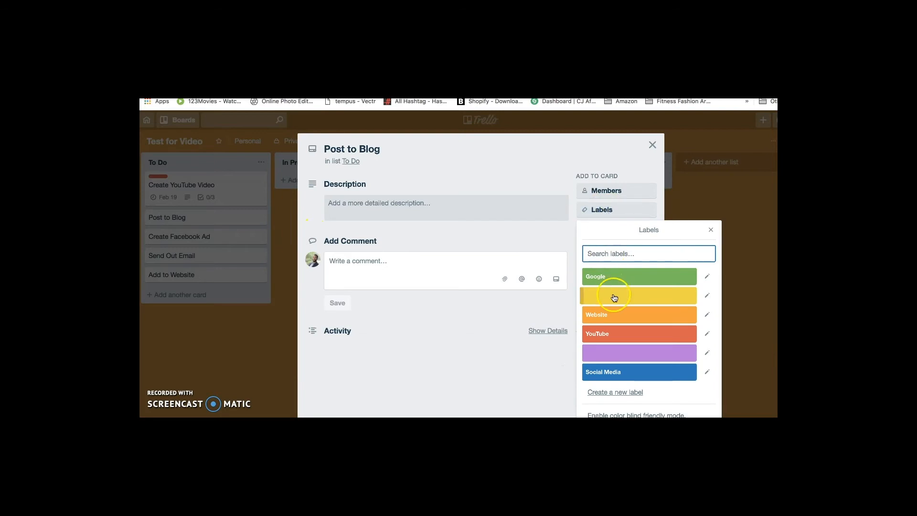
left_click(615, 314)
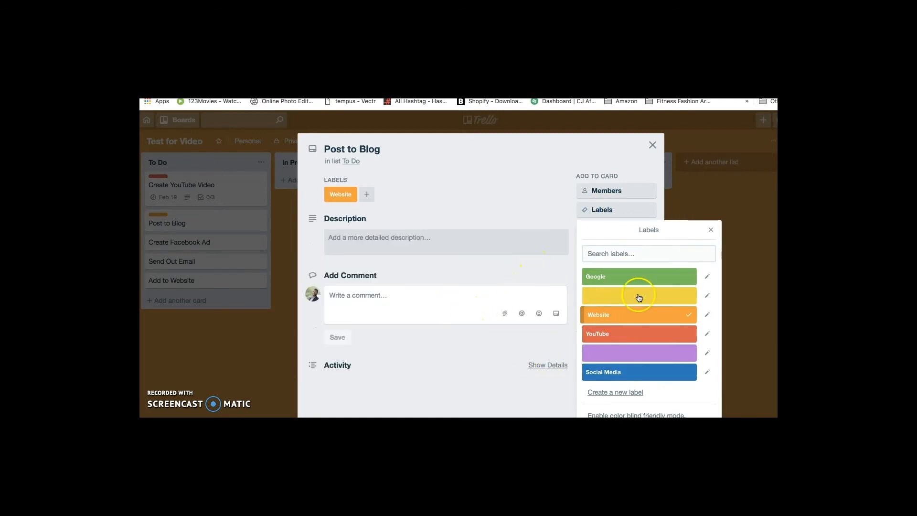
left_click(710, 230)
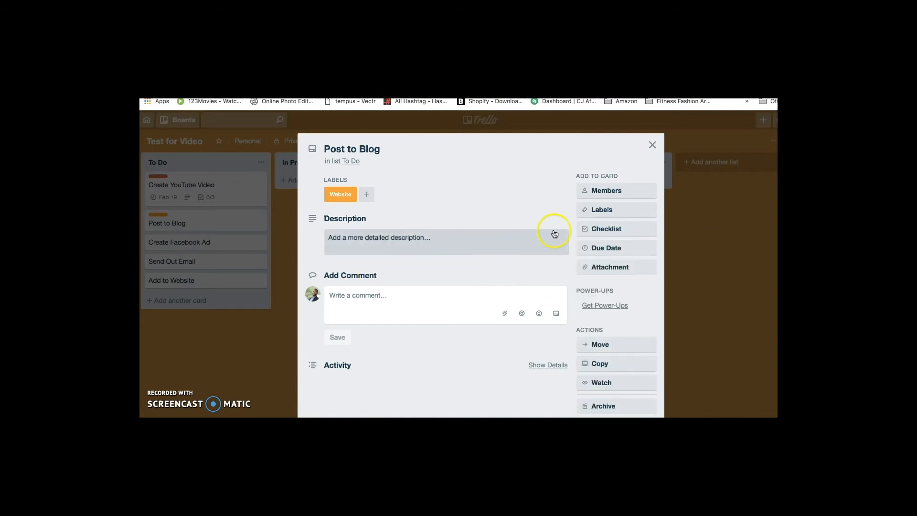
left_click(649, 144)
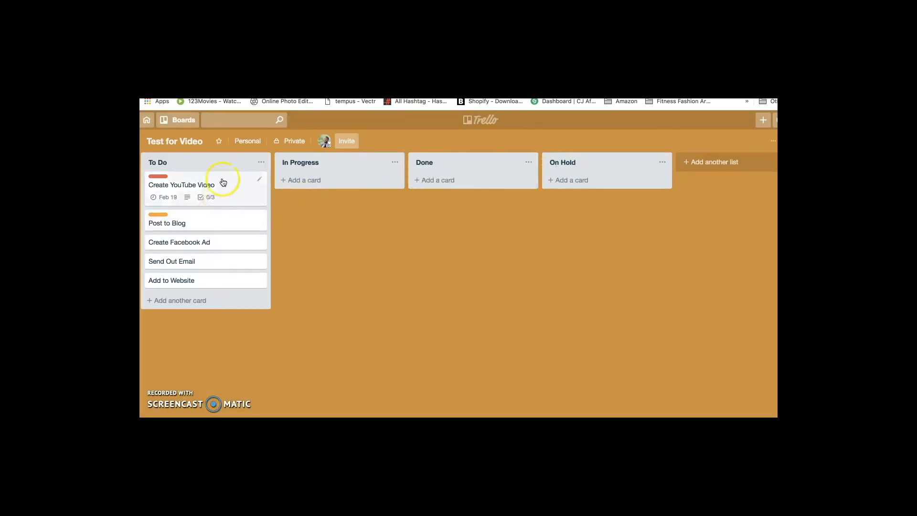
Step: Move "Create YouTube Video" to "In Progress", "Post to Blog" to "Done" and "Add to Website" to "On Hold"
left_click_drag(223, 182, 342, 184)
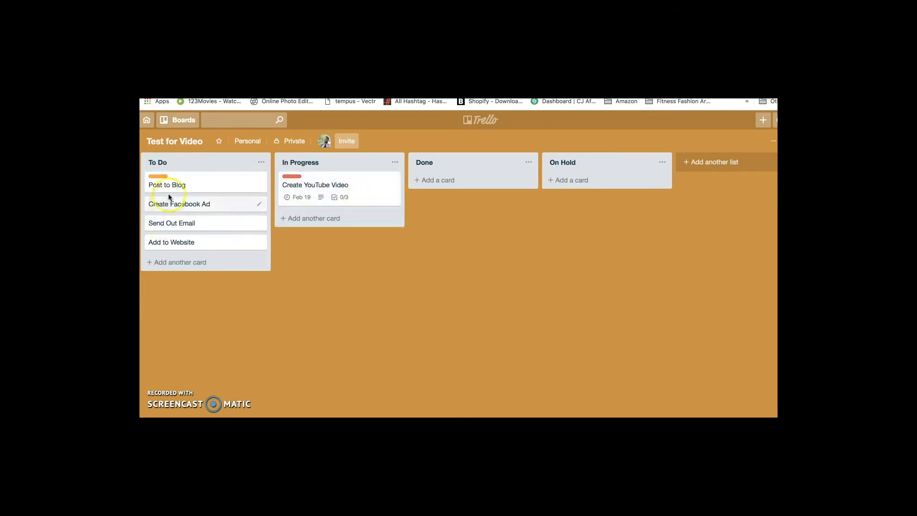
left_click_drag(203, 179, 473, 184)
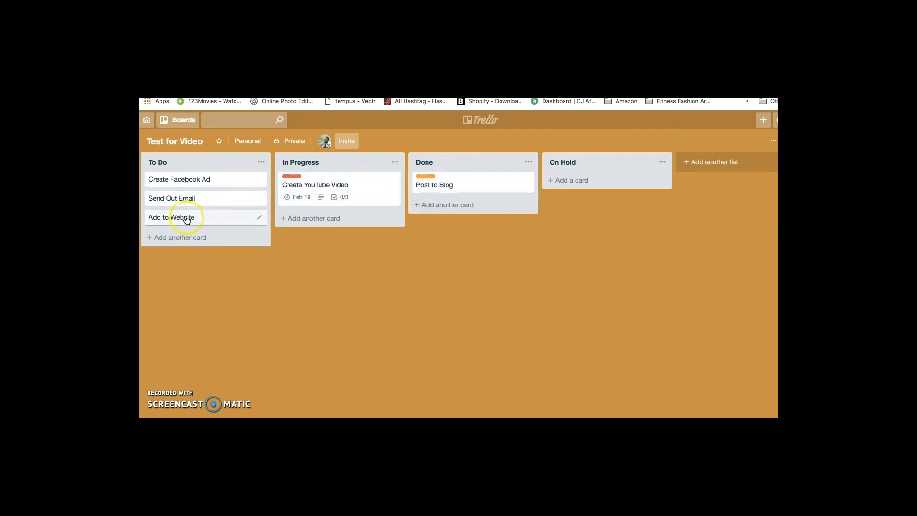
left_click_drag(186, 218, 522, 184)
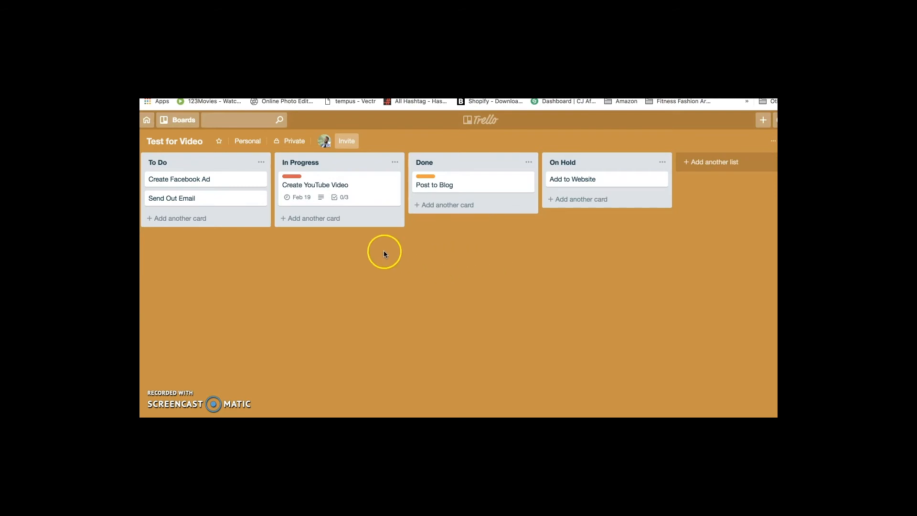
Step: Look through the recent and personal boards in the board list, then close the list
left_click(175, 126)
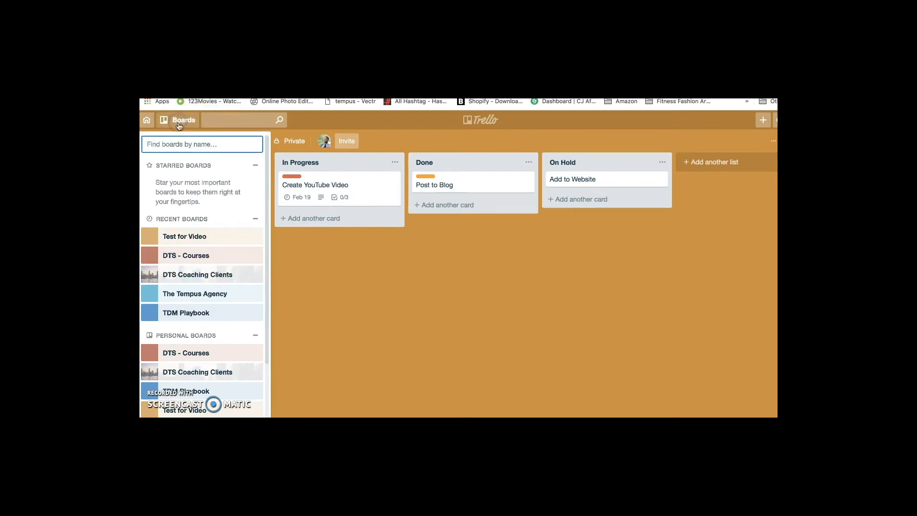
scroll(253, 265, "down", 3)
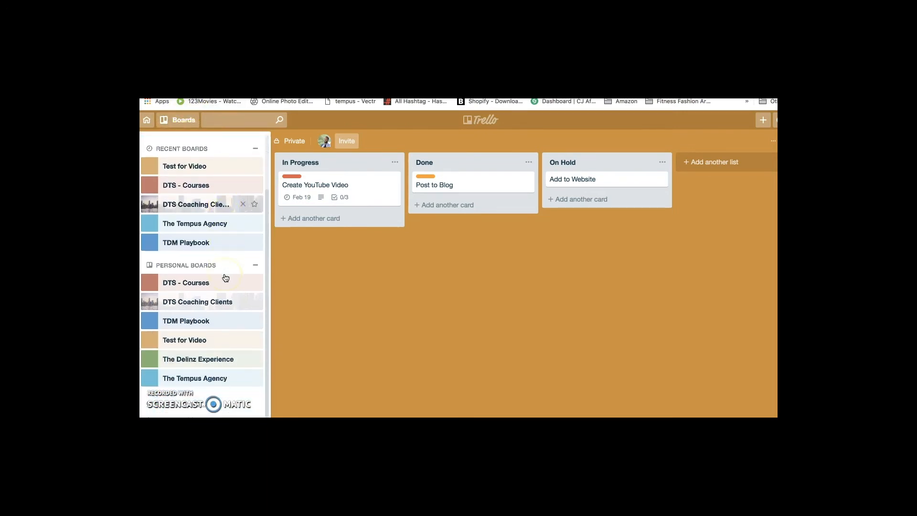
scroll(253, 265, "up", 3)
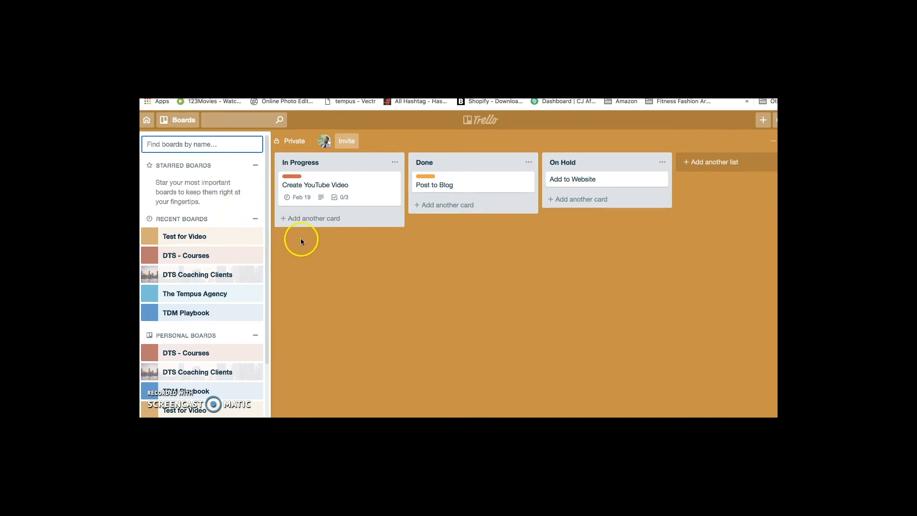
mouse_move(243, 260)
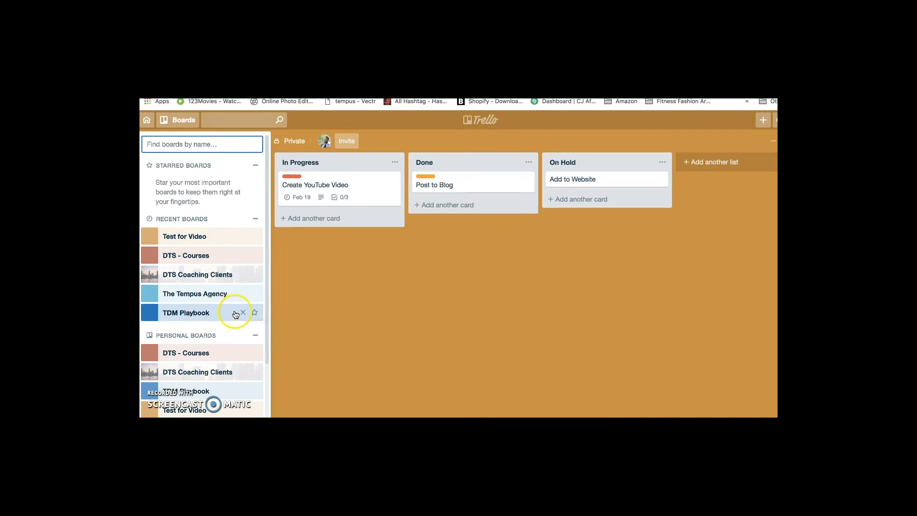
left_click(338, 287)
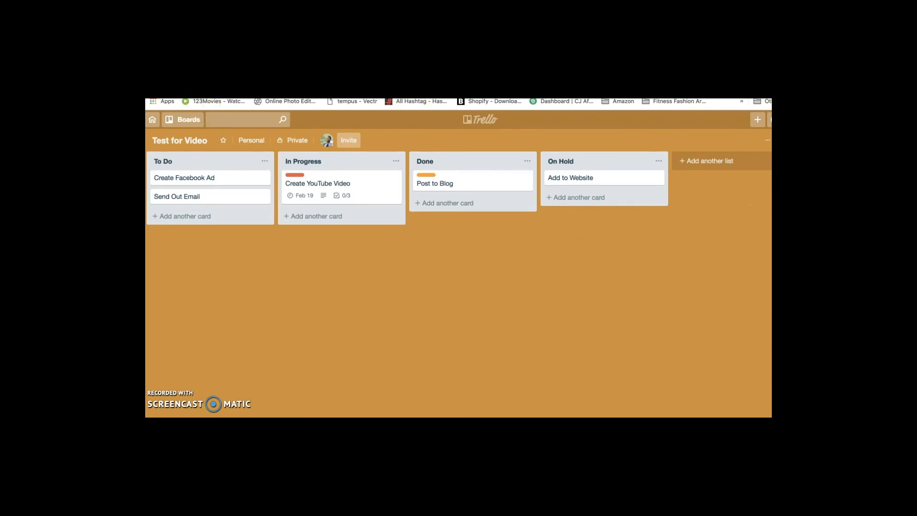
Step: Go to the home page and open the options for creating a board or team
left_click(152, 121)
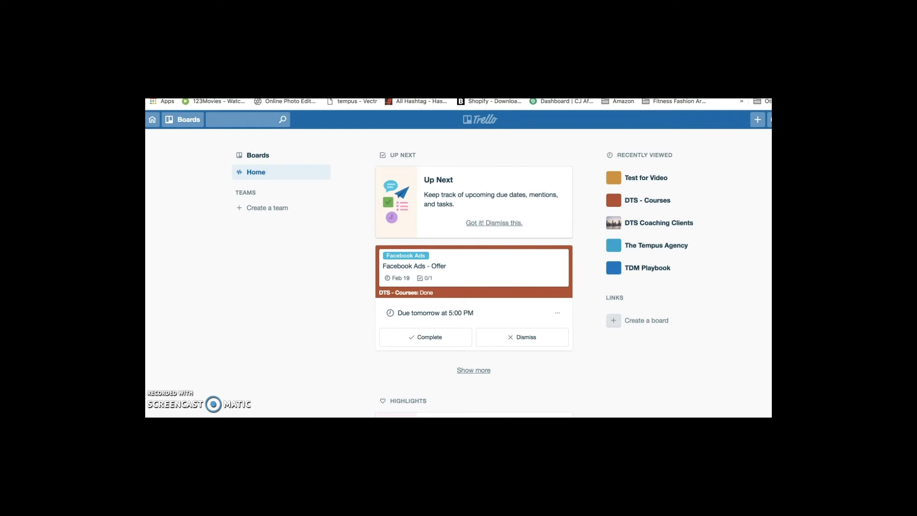
left_click(756, 121)
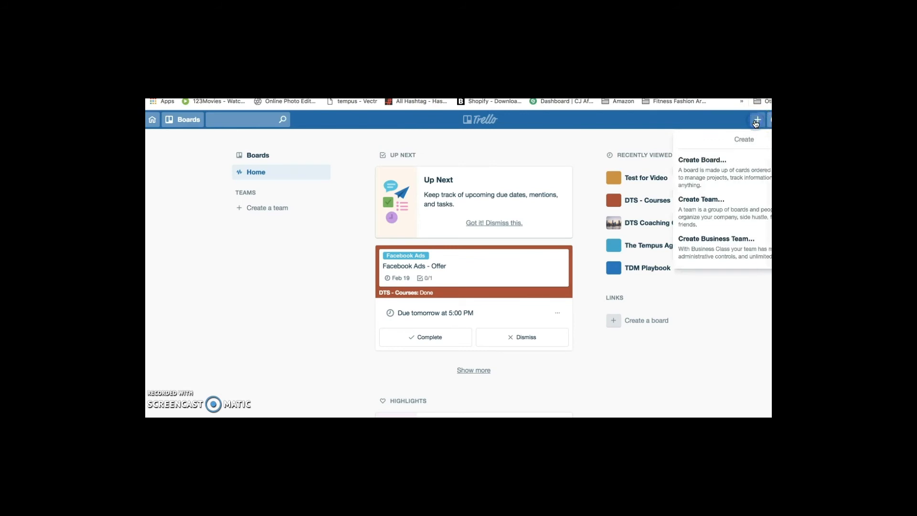
Step: Open the Power-Ups directory and browse the featured and essential Power-Ups and the Analytics & Reporting category, returning to the directory's home
left_click(769, 119)
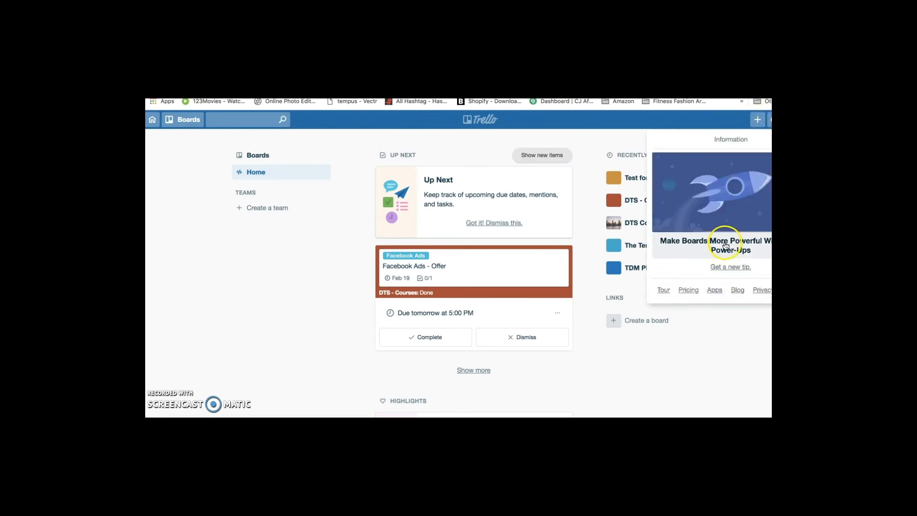
left_click(724, 244)
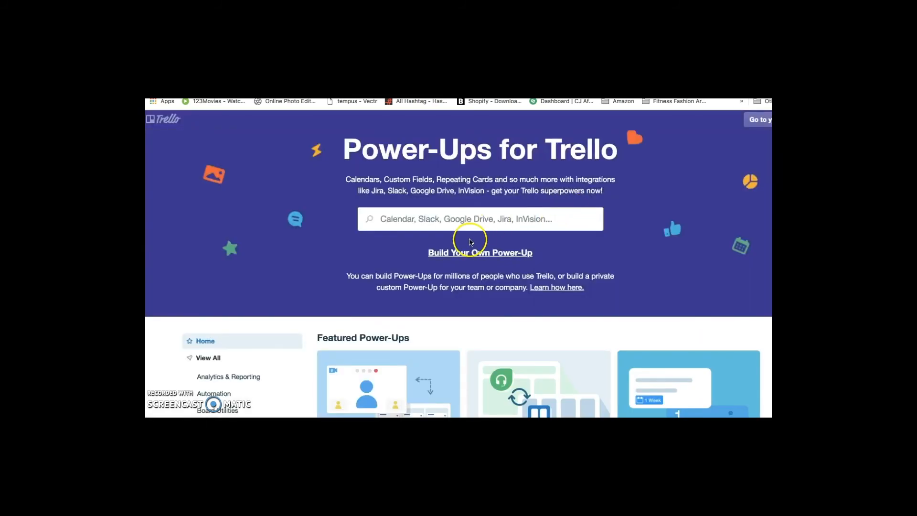
scroll(331, 308, "down", 2)
scroll(332, 311, "down", 4)
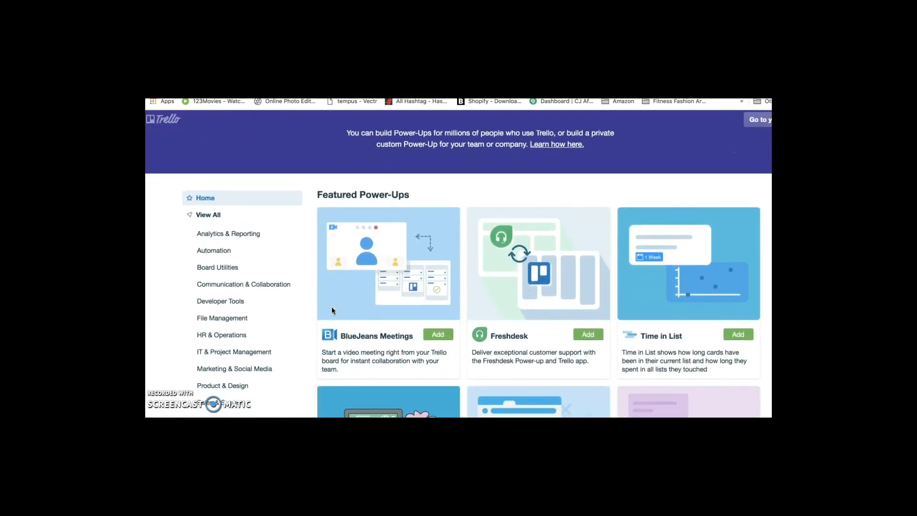
scroll(332, 311, "down", 5)
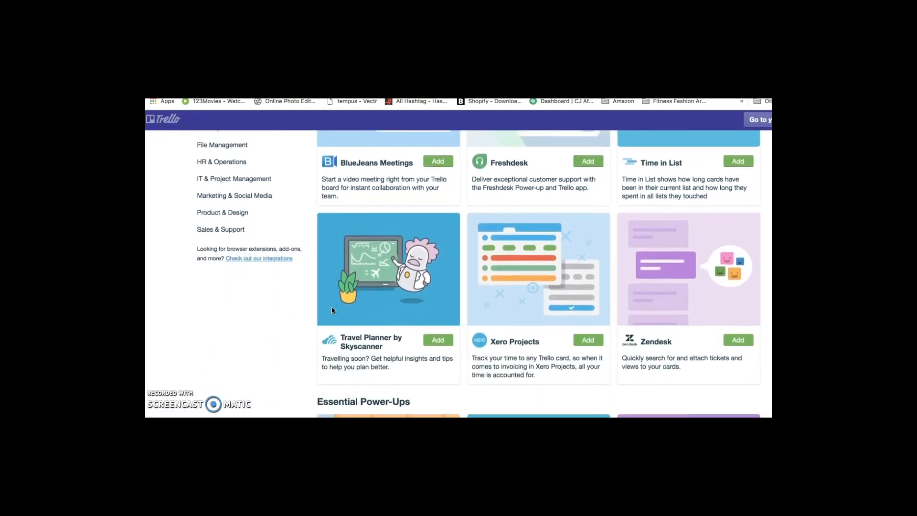
scroll(333, 310, "down", 5)
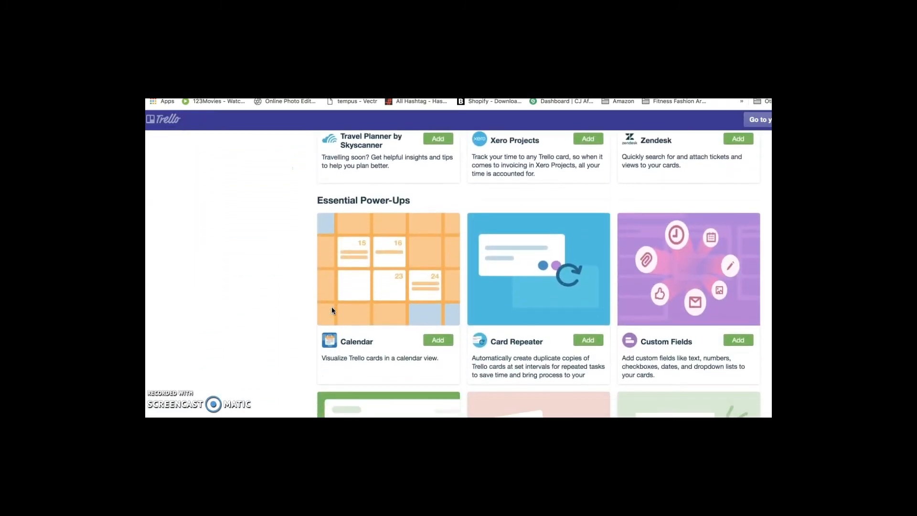
scroll(333, 310, "down", 4)
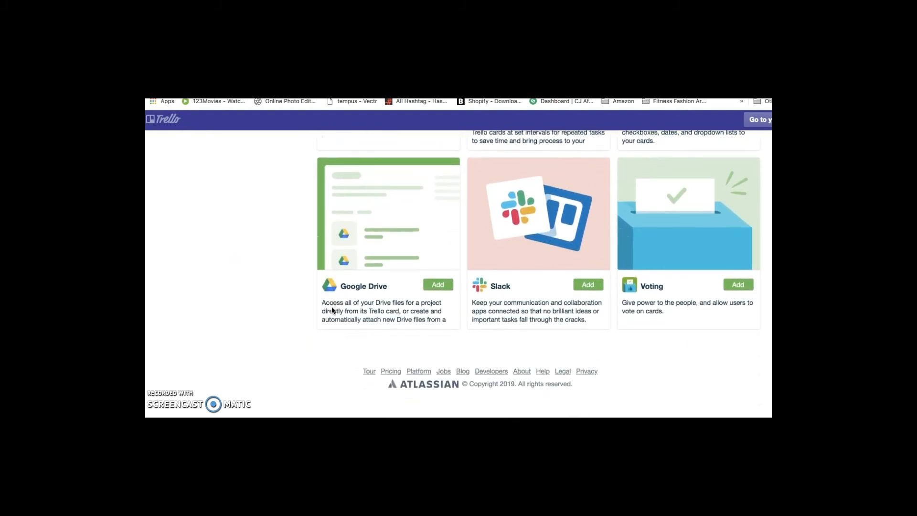
scroll(331, 308, "up", 1)
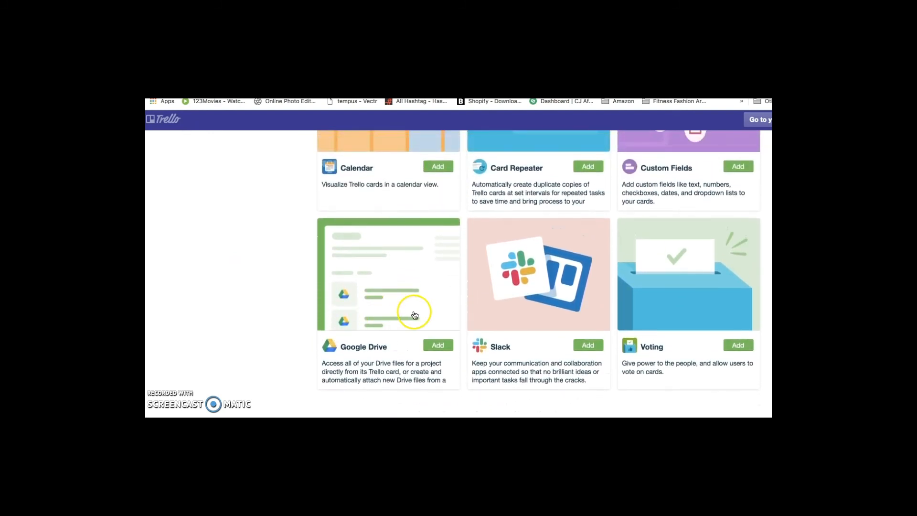
scroll(410, 311, "up", 8)
scroll(410, 310, "up", 4)
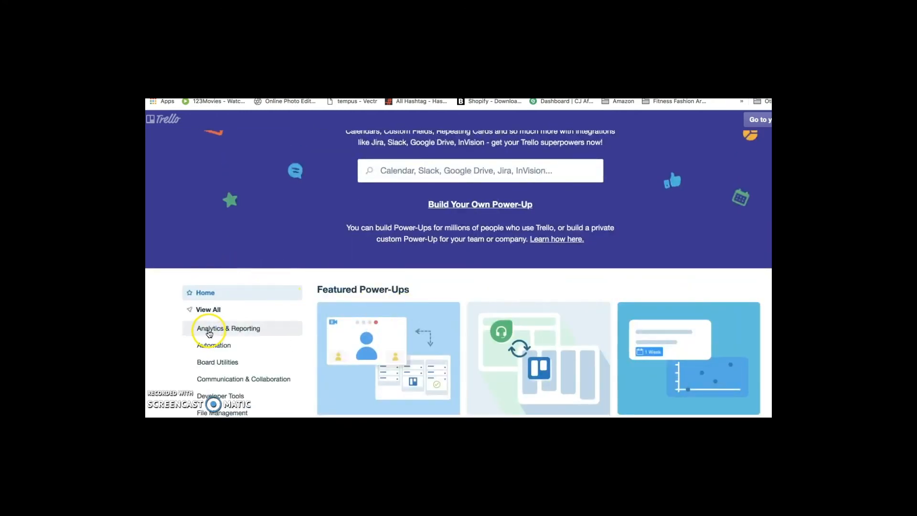
left_click(224, 326)
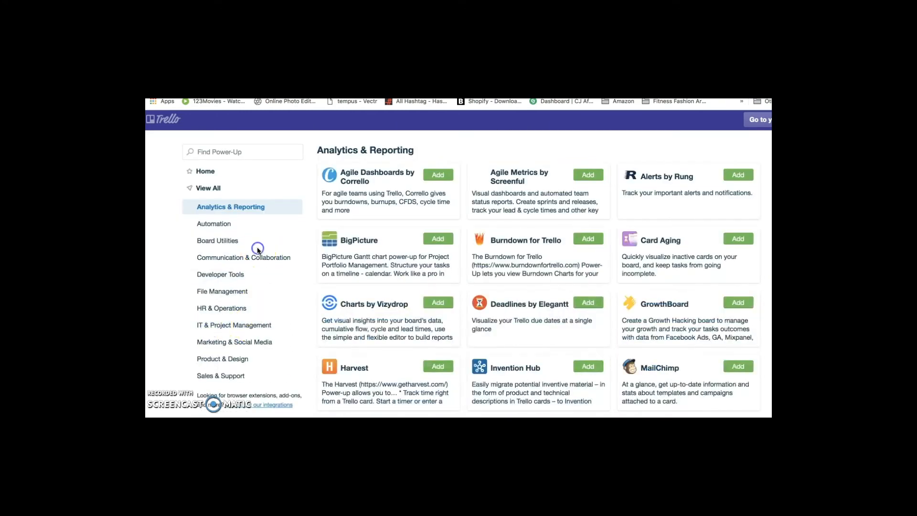
left_click(233, 171)
Step: View the boards the Calendar Power-Up can be added to, and close the Power-Ups page without adding it
scroll(367, 320, "down", 10)
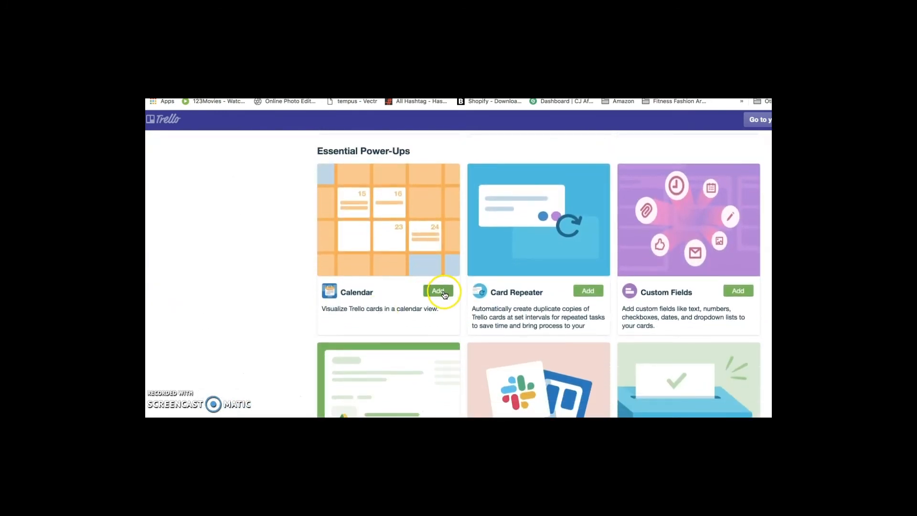
left_click(443, 294)
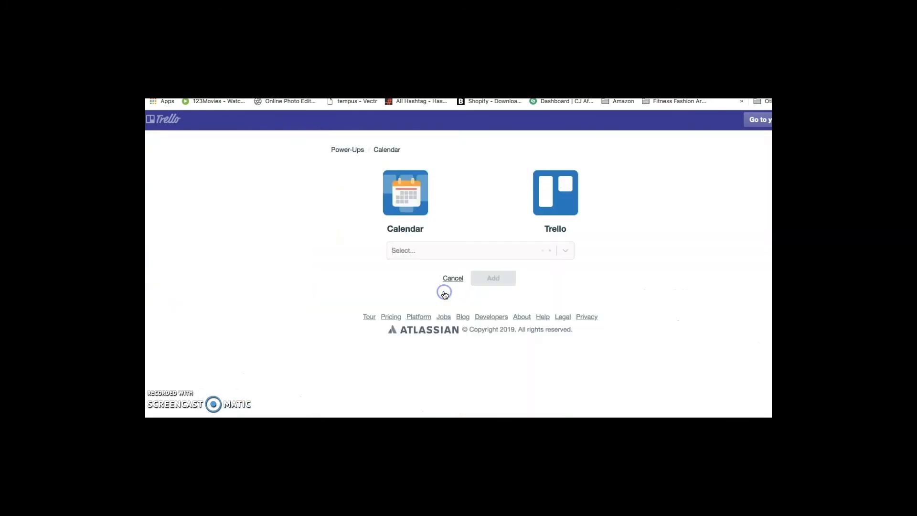
left_click(494, 258)
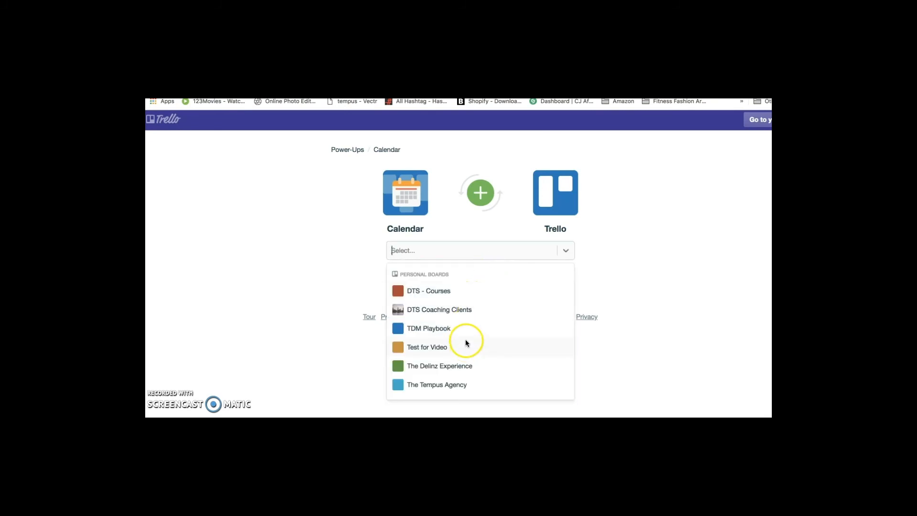
left_click(333, 235)
key("super+w")
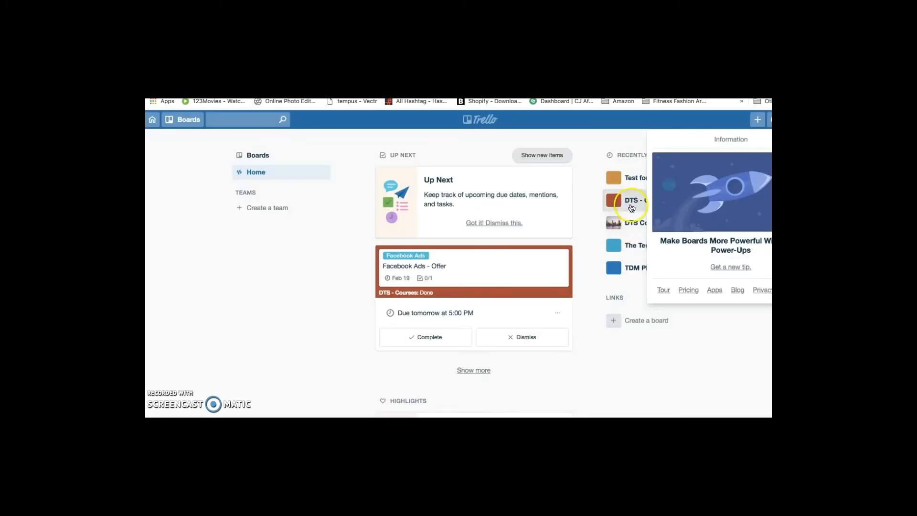
Step: Open the "DTS - Courses" board and look through its scheduled cards in the February 2019 calendar view
left_click(630, 205)
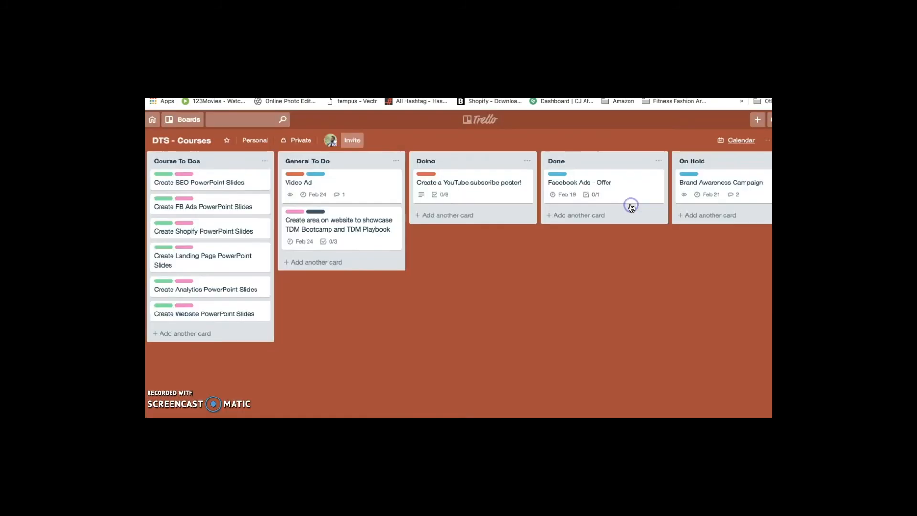
left_click(737, 141)
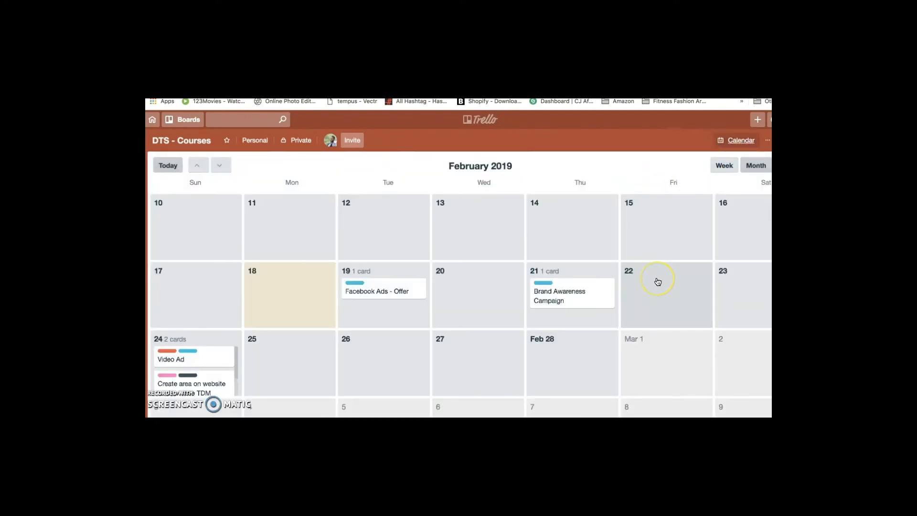
scroll(428, 278, "down", 1)
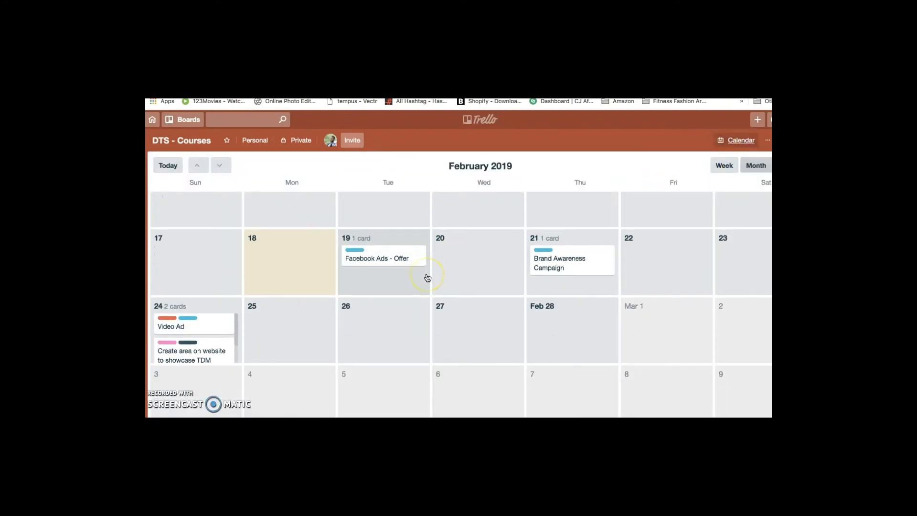
scroll(428, 278, "up", 1)
scroll(423, 278, "down", 5)
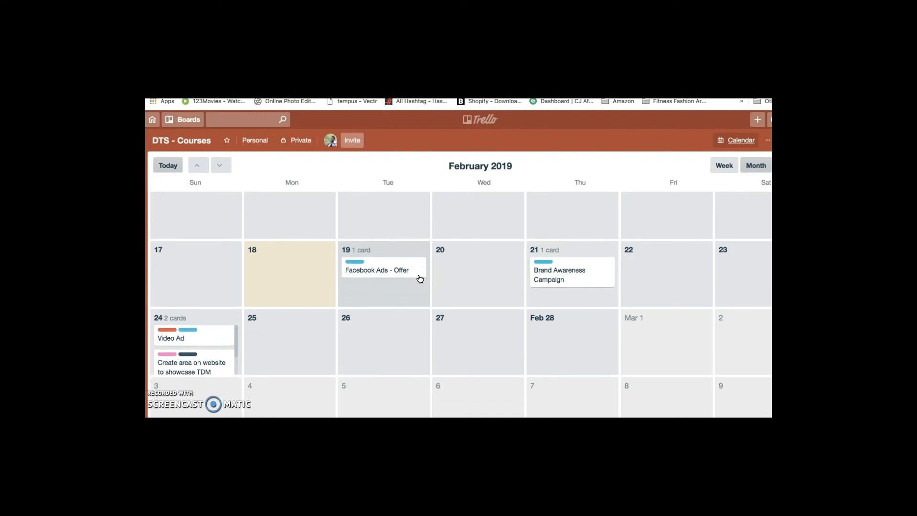
scroll(420, 279, "up", 2)
scroll(420, 279, "up", 2)
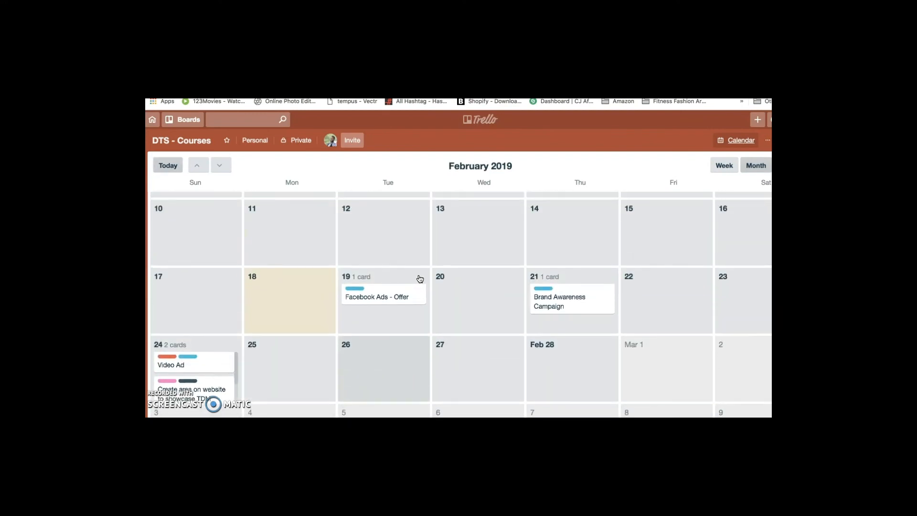
left_click(168, 165)
Step: Return to the home page and review the choices for creating a board, team or business team
left_click(184, 119)
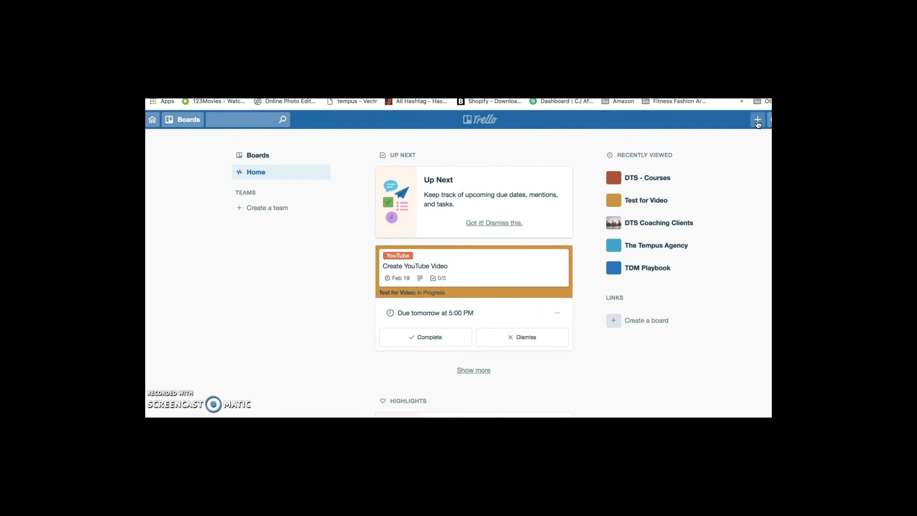
left_click(758, 121)
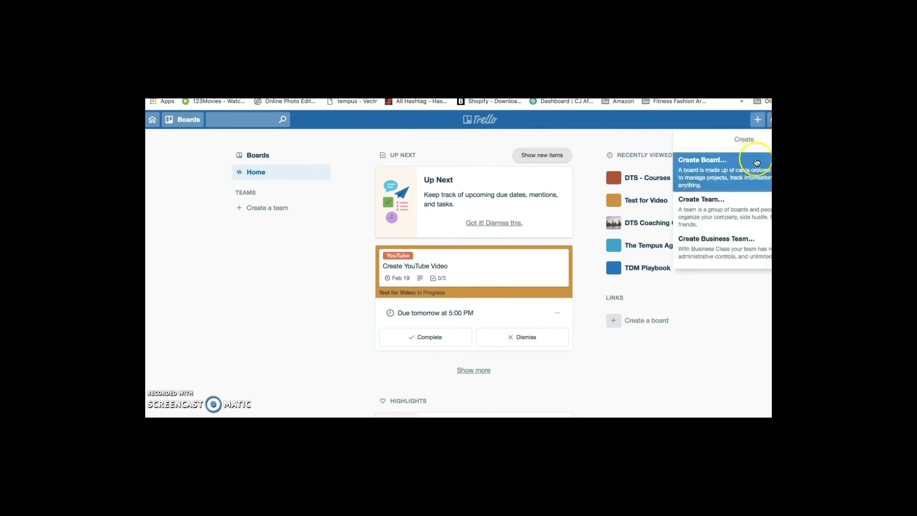
left_click(750, 208)
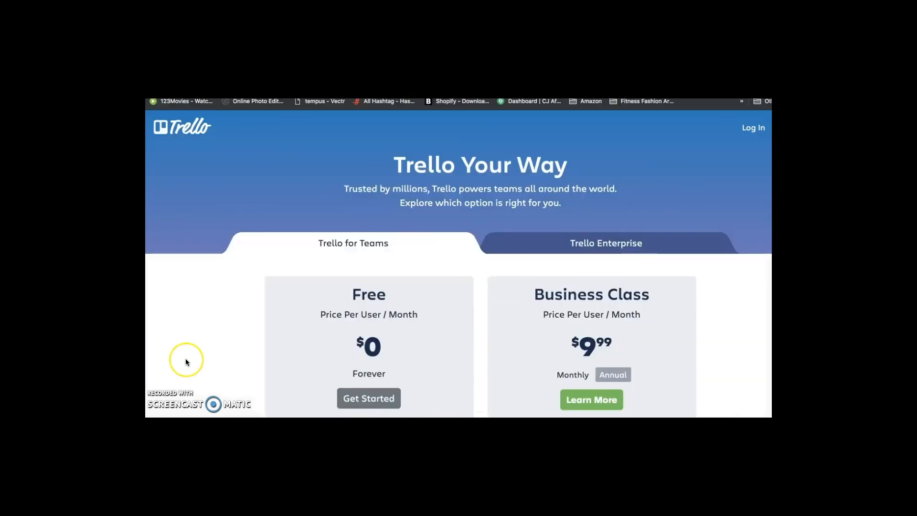
Step: Compare the Free and Business Class plans and their standard features on the Trello pricing page
scroll(185, 362, "down", 5)
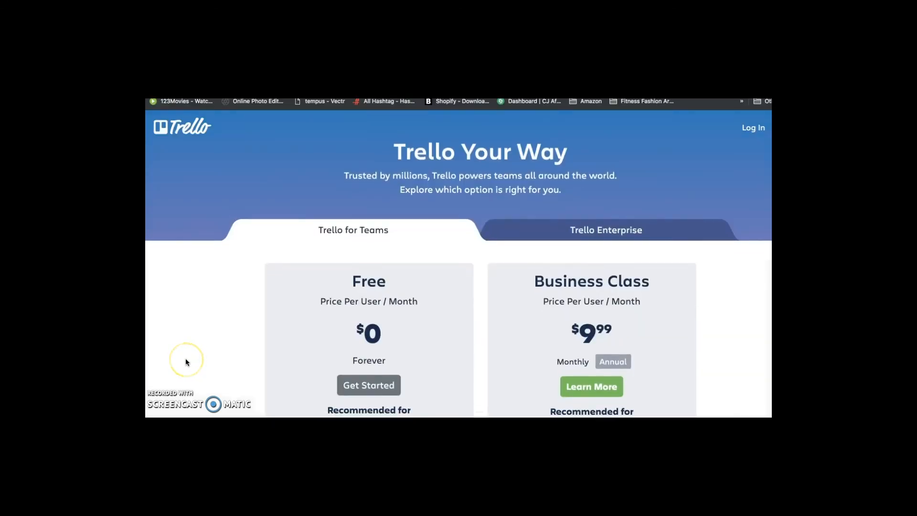
scroll(185, 362, "up", 3)
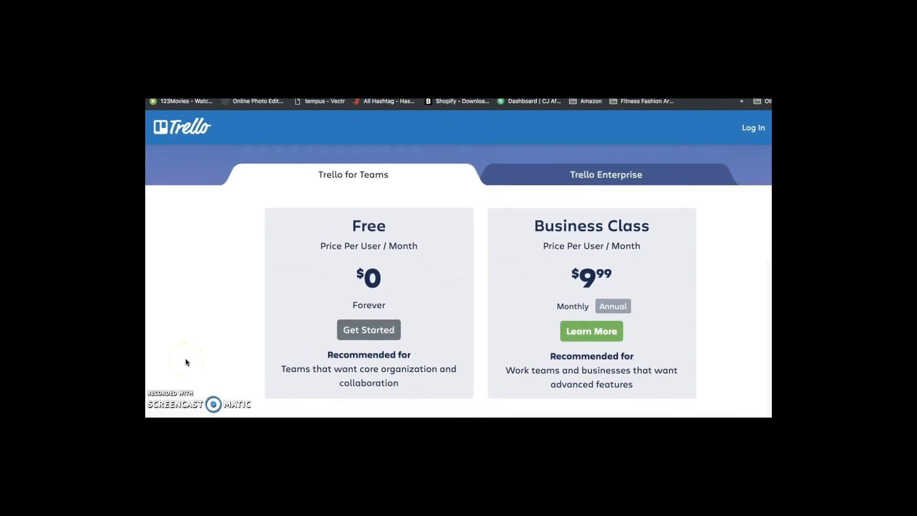
scroll(186, 361, "down", 2)
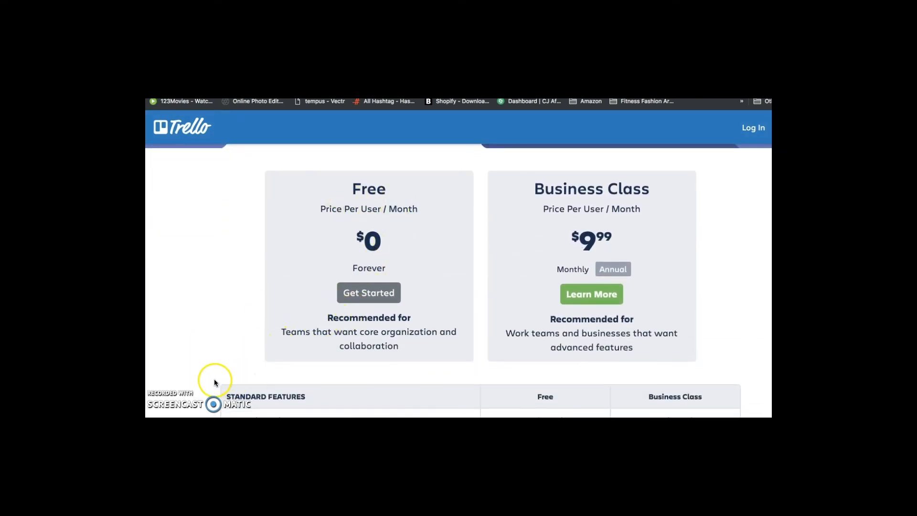
scroll(214, 381, "down", 5)
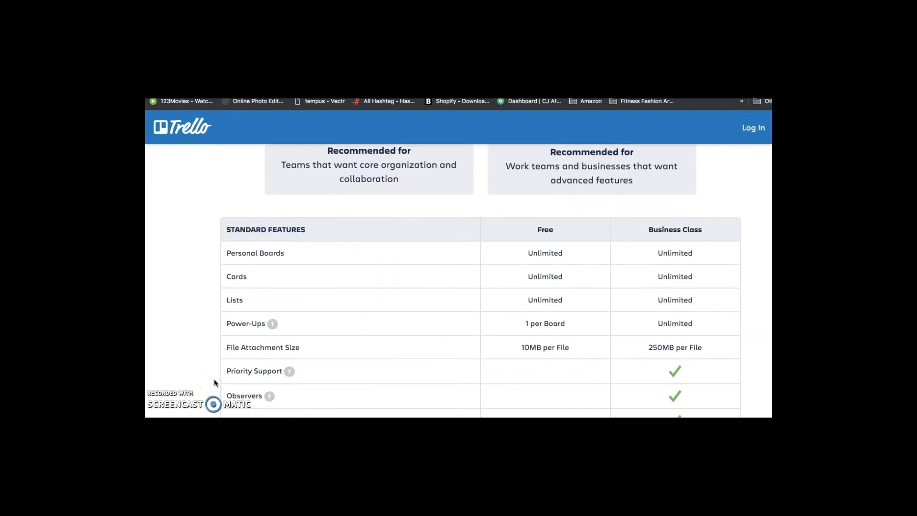
scroll(185, 349, "up", 5)
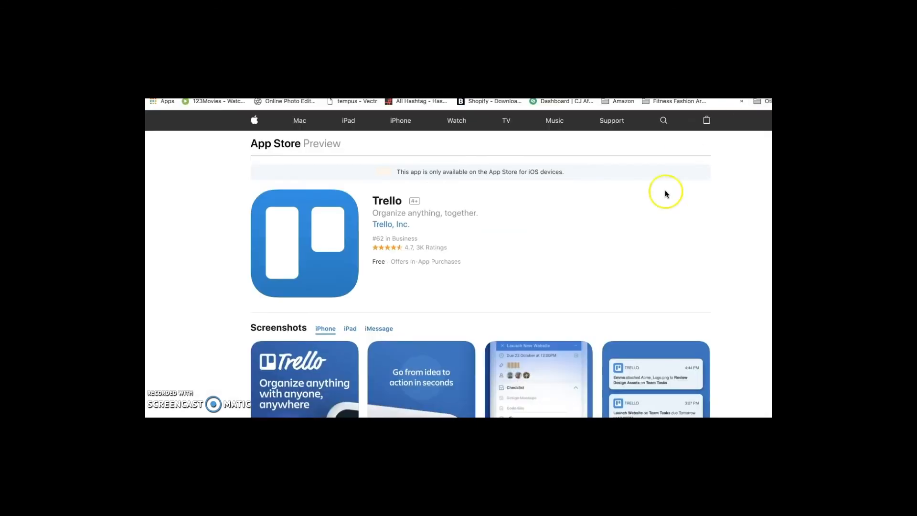
Step: Look through the Trello app's iPhone screenshots and description on its App Store preview page
scroll(228, 302, "down", 3)
scroll(227, 303, "down", 10)
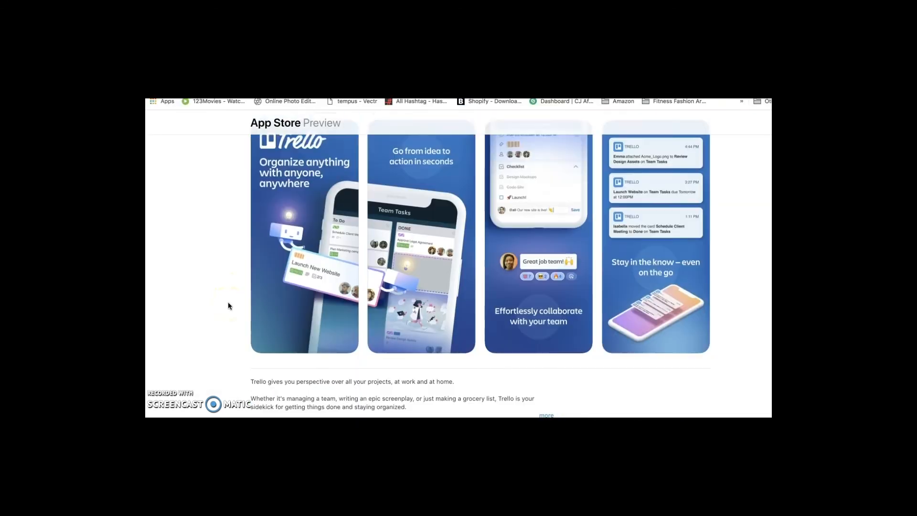
scroll(228, 302, "up", 7)
scroll(228, 305, "up", 5)
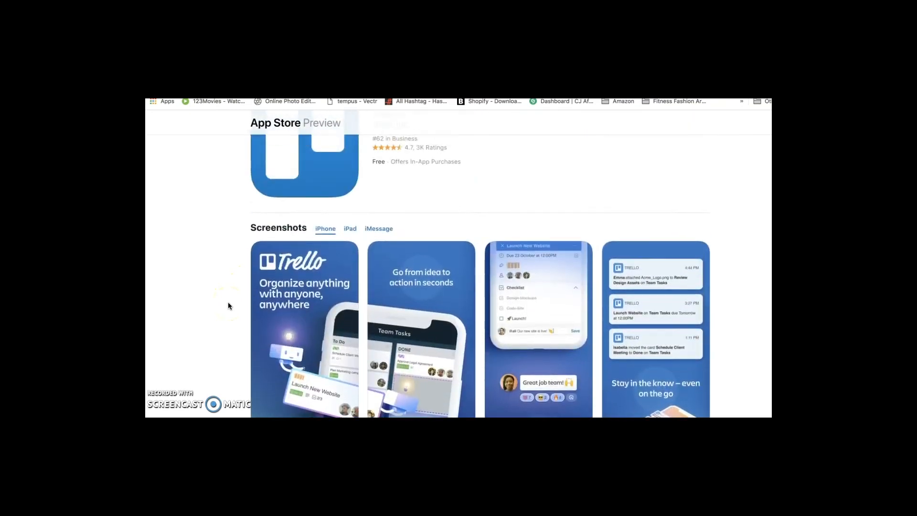